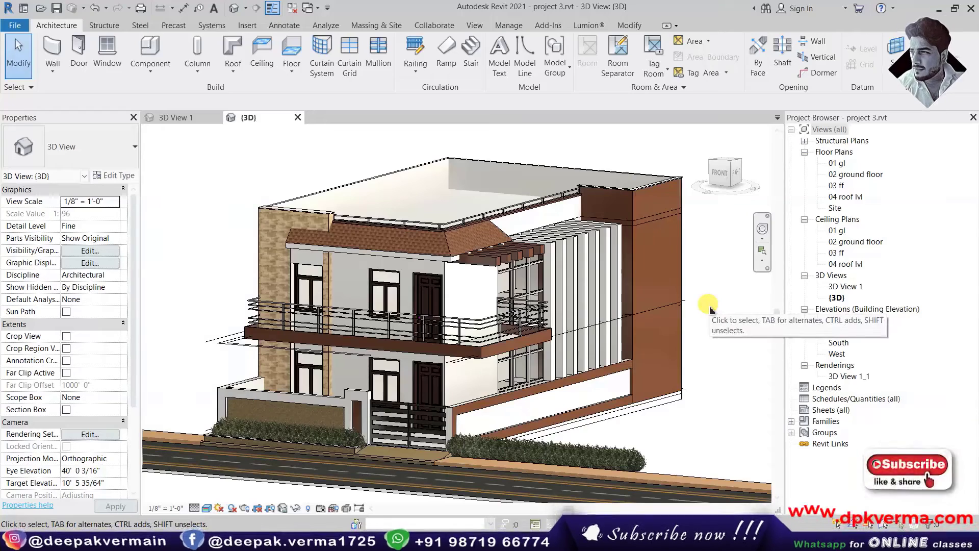
Pan and zoom the {3D} view until the house's front facade fills the window
{"action": "middle_click_drag", "start_coordinate": [711, 309], "coordinate": [705, 308]}
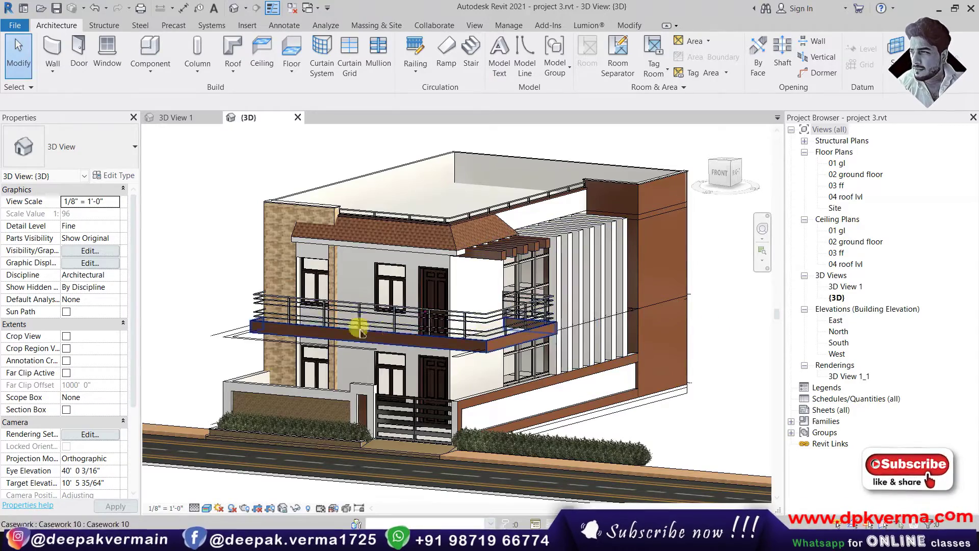
{"action": "scroll", "coordinate": [314, 312], "scroll_direction": "up", "scroll_amount": 4}
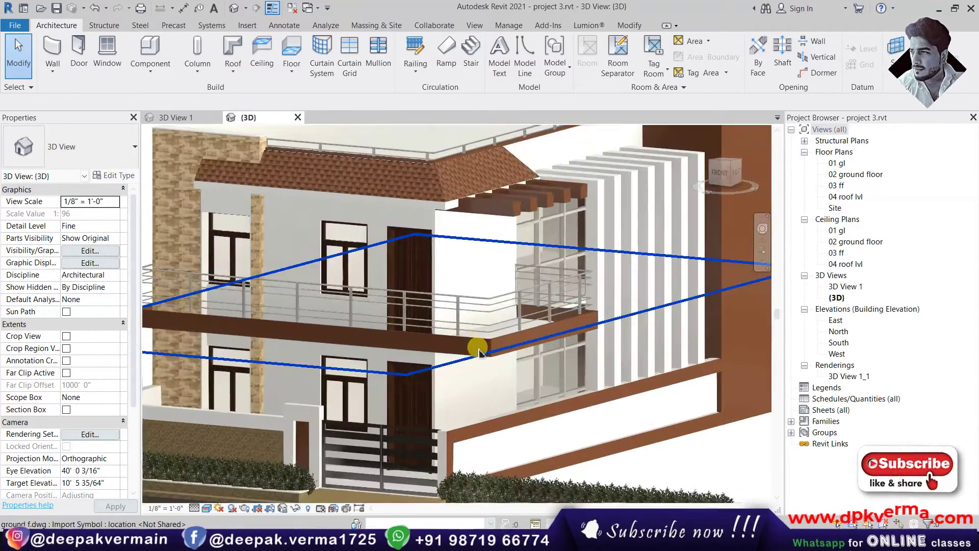
{"action": "scroll", "coordinate": [481, 422], "scroll_direction": "down", "scroll_amount": 3}
{"action": "mouse_move", "coordinate": [481, 421]}
{"action": "middle_mouse_down"}
{"action": "mouse_move", "coordinate": [504, 386]}
{"action": "mouse_move", "coordinate": [492, 372]}
{"action": "middle_mouse_up"}
{"action": "scroll", "coordinate": [504, 386], "scroll_direction": "up", "scroll_amount": 2}
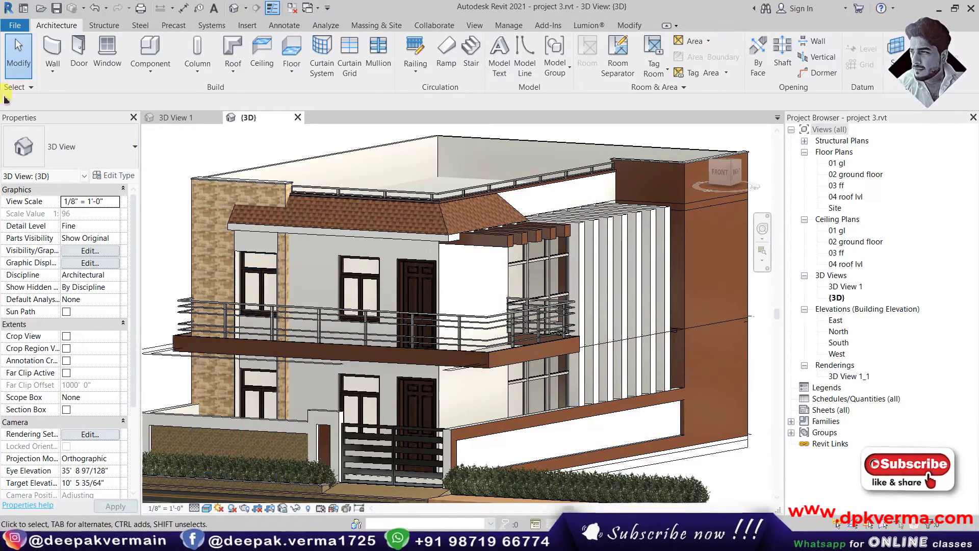
Open the Export Image settings from File > Export, then its output file location chooser
{"action": "left_click", "coordinate": [16, 29]}
{"action": "mouse_move", "coordinate": [44, 222]}
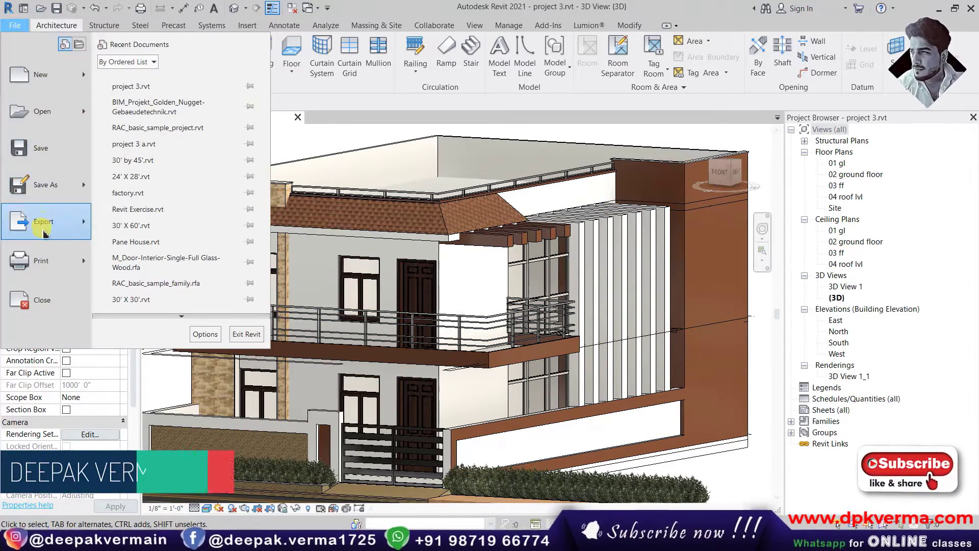
{"action": "scroll", "coordinate": [148, 303], "scroll_direction": "down", "scroll_amount": 1}
{"action": "scroll", "coordinate": [160, 312], "scroll_direction": "down", "scroll_amount": 1}
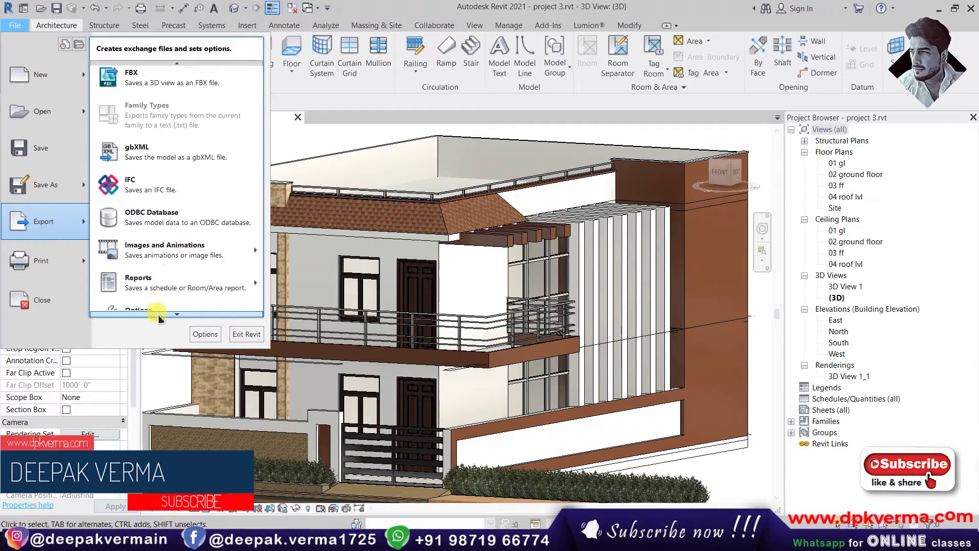
{"action": "scroll", "coordinate": [169, 306], "scroll_direction": "down", "scroll_amount": 1}
{"action": "mouse_move", "coordinate": [176, 249]}
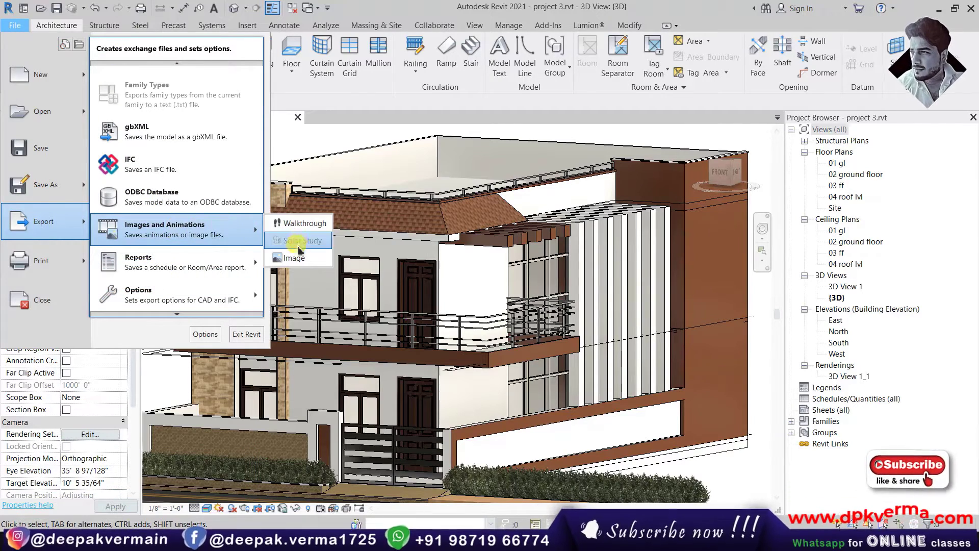
{"action": "left_click", "coordinate": [297, 258]}
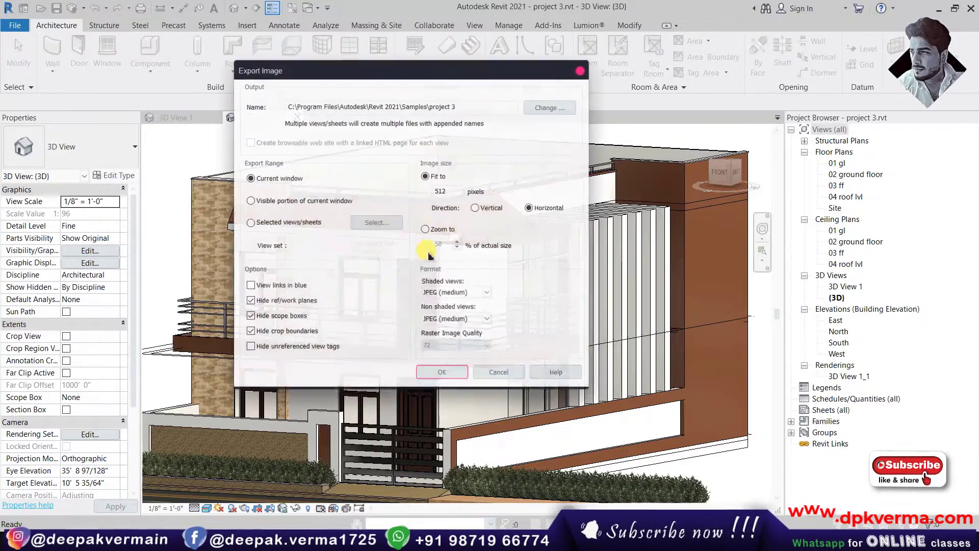
{"action": "mouse_move", "coordinate": [344, 74]}
{"action": "left_mouse_down"}
{"action": "mouse_move", "coordinate": [366, 115]}
{"action": "mouse_move", "coordinate": [387, 118]}
{"action": "left_mouse_up"}
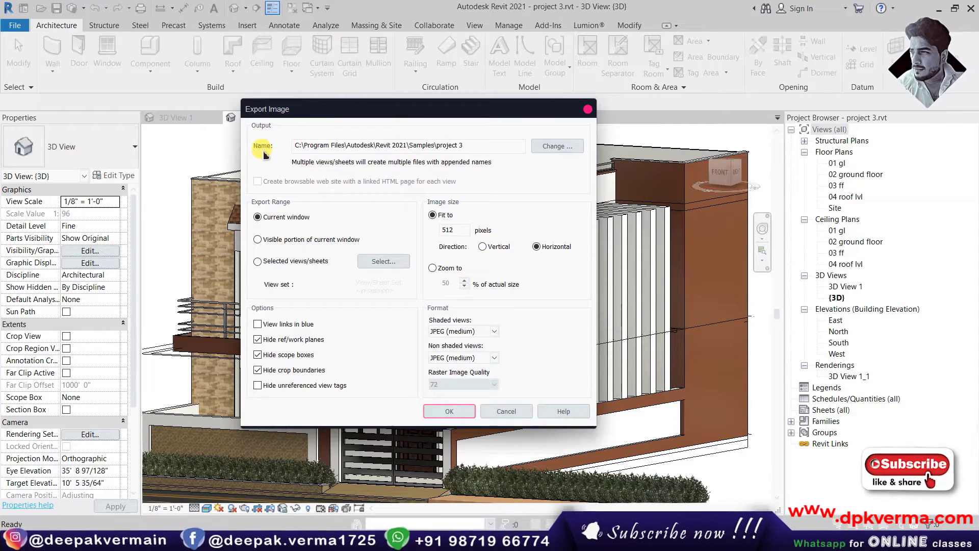
{"action": "left_click", "coordinate": [357, 146]}
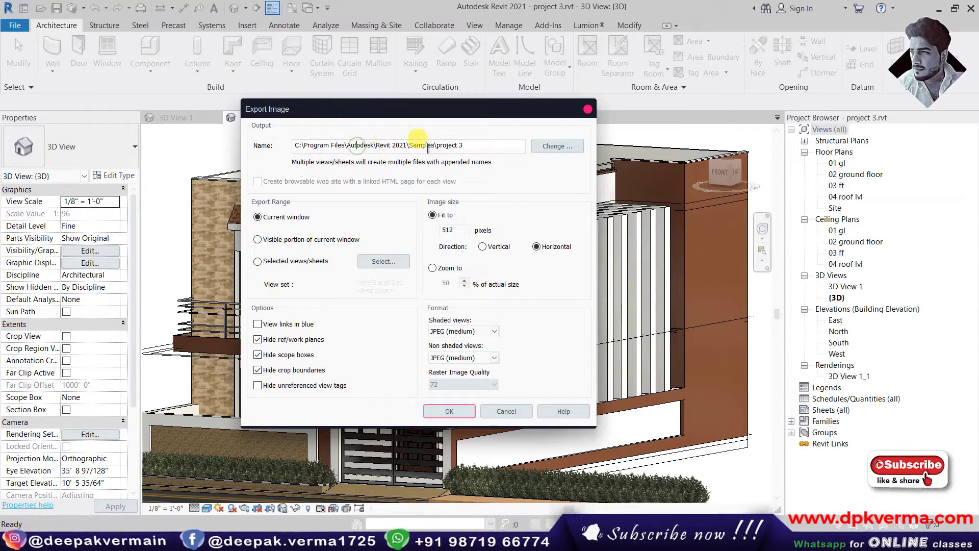
{"action": "left_click", "coordinate": [550, 146]}
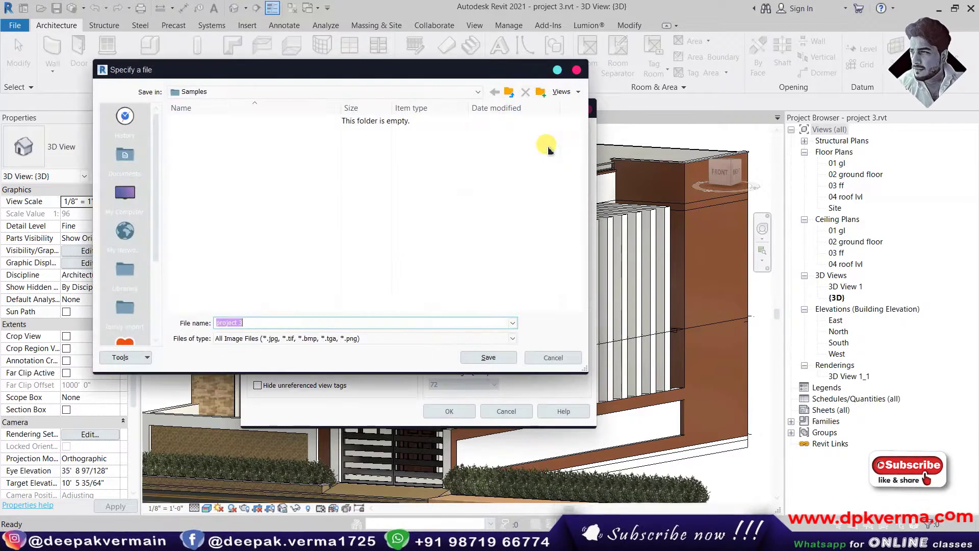
Create New folder (11) inside Desktop > New folder and save the export there as '1'
{"action": "scroll", "coordinate": [127, 254], "scroll_direction": "down", "scroll_amount": 2}
{"action": "left_click", "coordinate": [137, 269]}
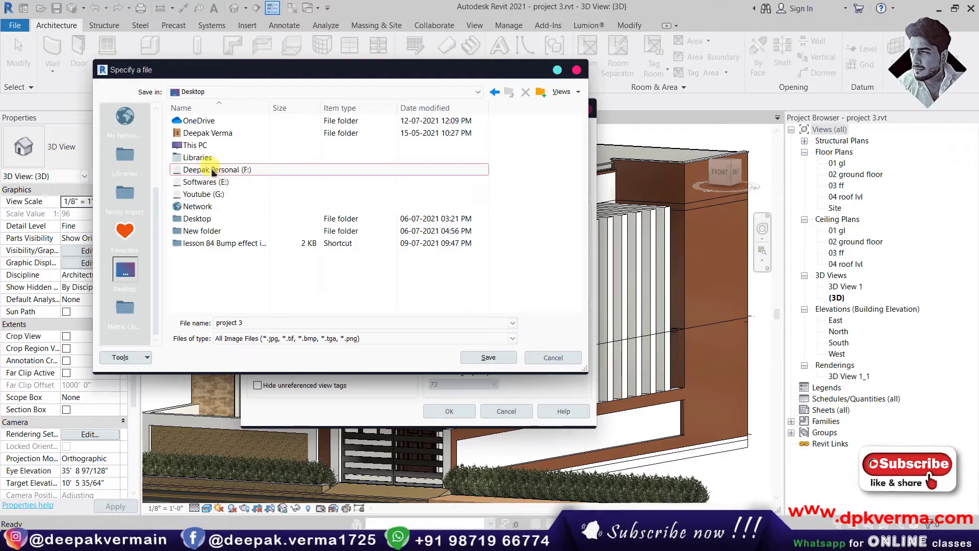
{"action": "double_click", "coordinate": [211, 234]}
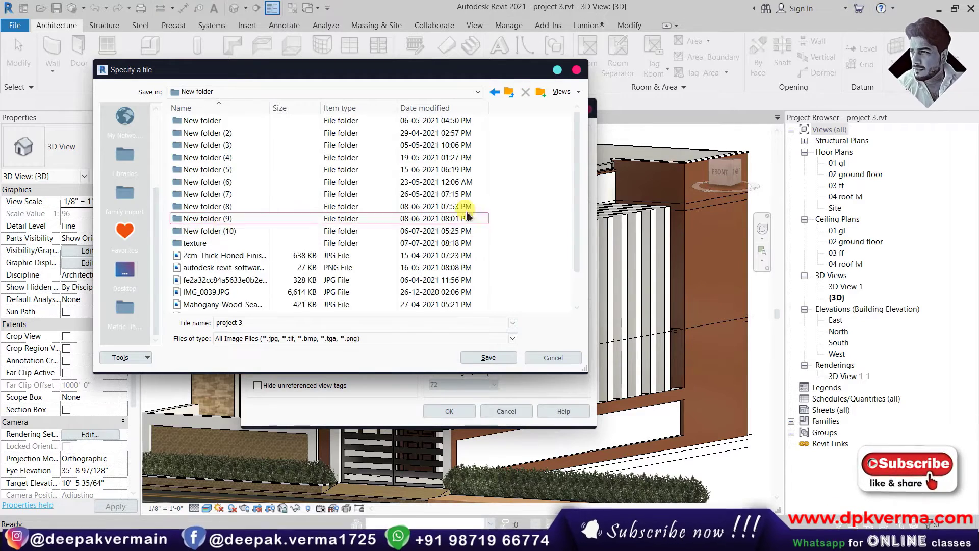
{"action": "right_click", "coordinate": [545, 179]}
{"action": "mouse_move", "coordinate": [574, 316]}
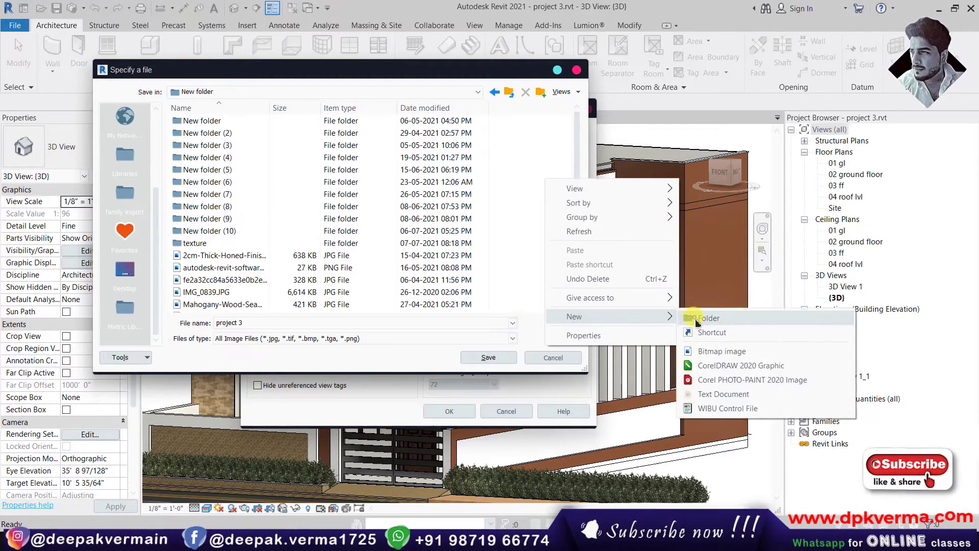
{"action": "left_click", "coordinate": [691, 317]}
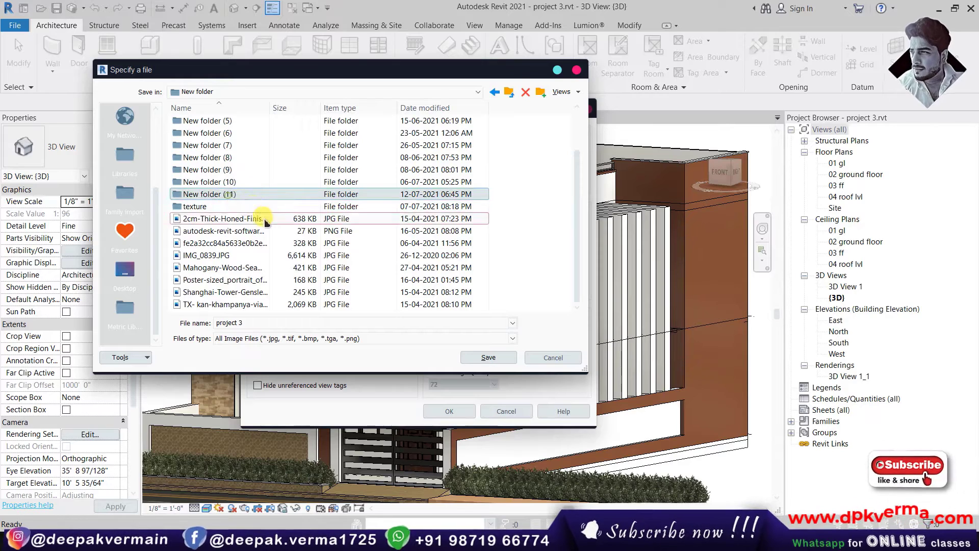
{"action": "key", "text": "Return"}
{"action": "key", "text": "Return"}
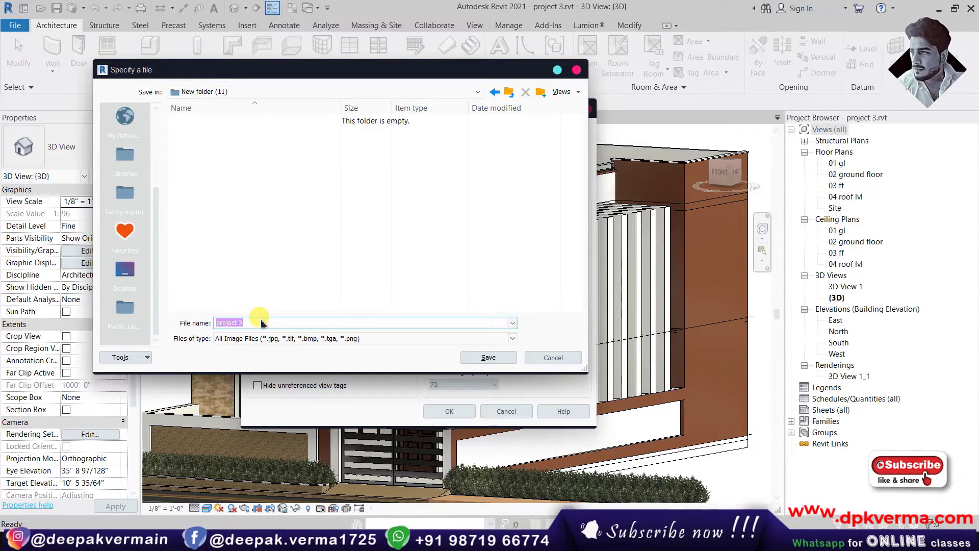
{"action": "type", "text": "1"}
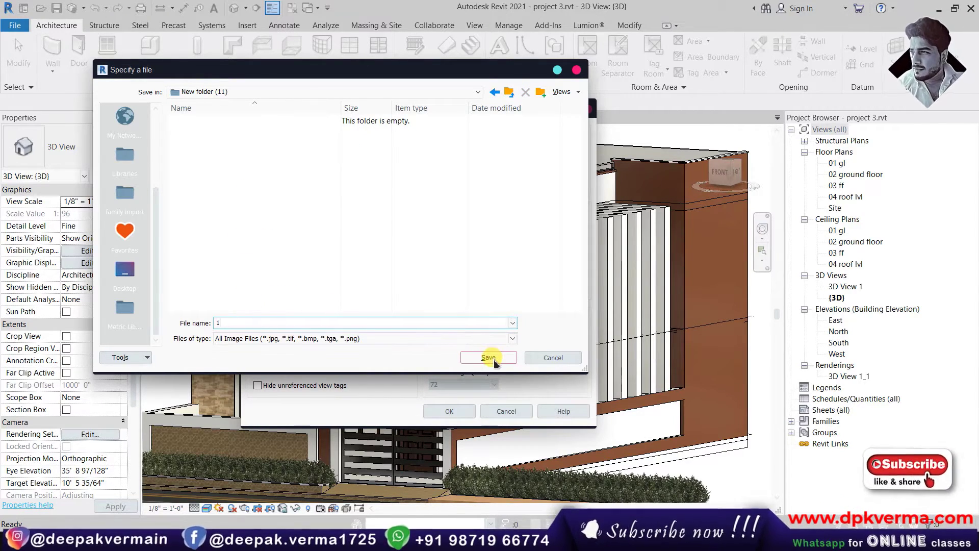
{"action": "left_click", "coordinate": [488, 357]}
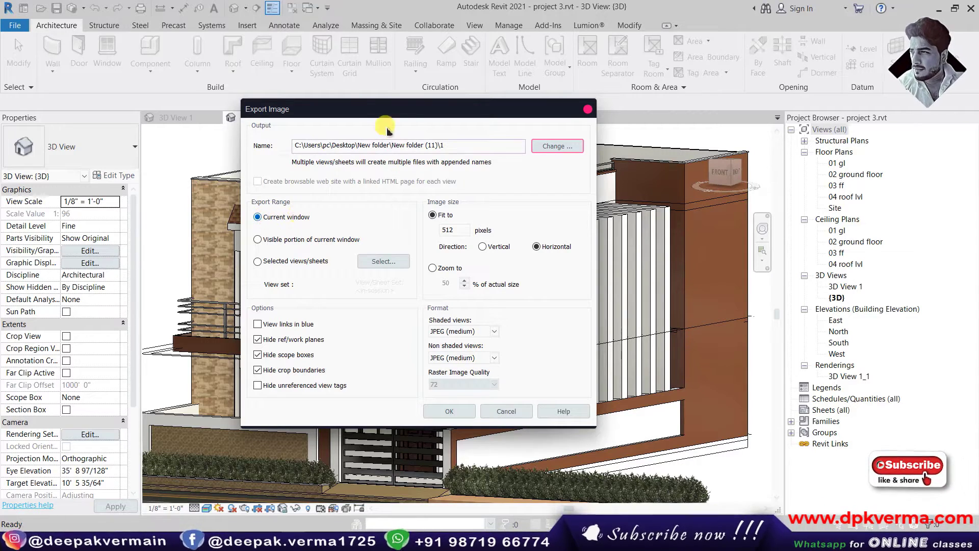
Export the current window as a JPEG (medium) fitted to 512 pixels
{"action": "left_click_drag", "start_coordinate": [364, 112], "coordinate": [450, 89]}
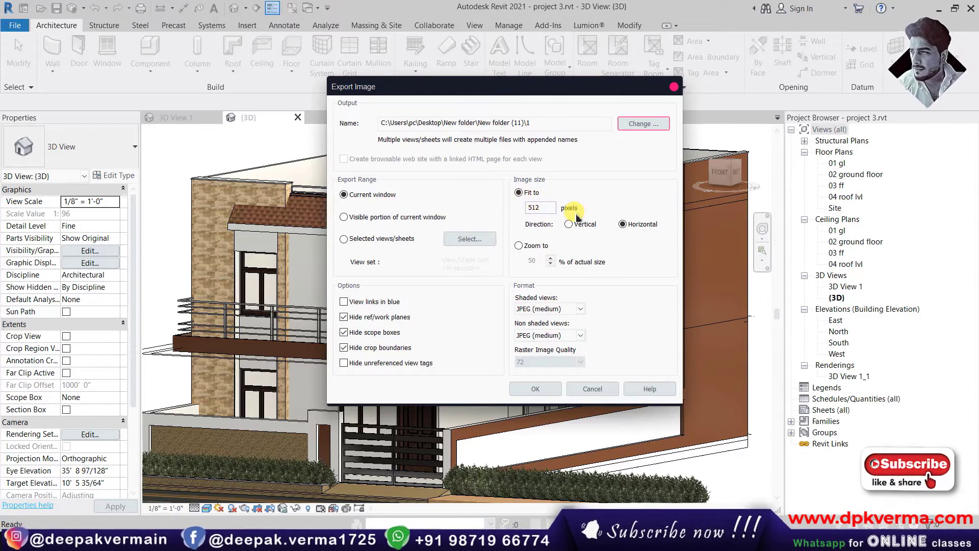
{"action": "left_click", "coordinate": [544, 394]}
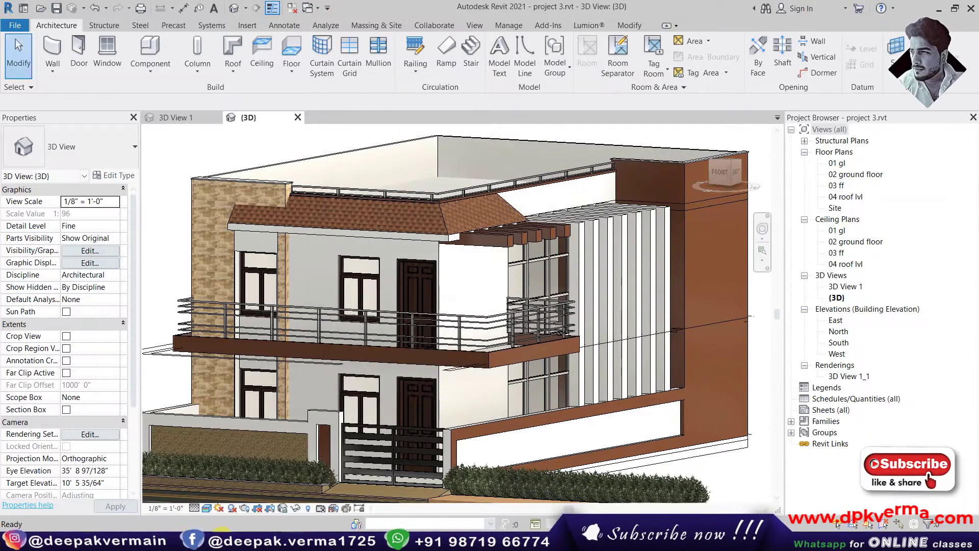
In File Explorer, browse to Desktop > New folder > New folder (11) and view 1.jpg
{"action": "mouse_move", "coordinate": [90, 525]}
{"action": "left_click", "coordinate": [92, 508]}
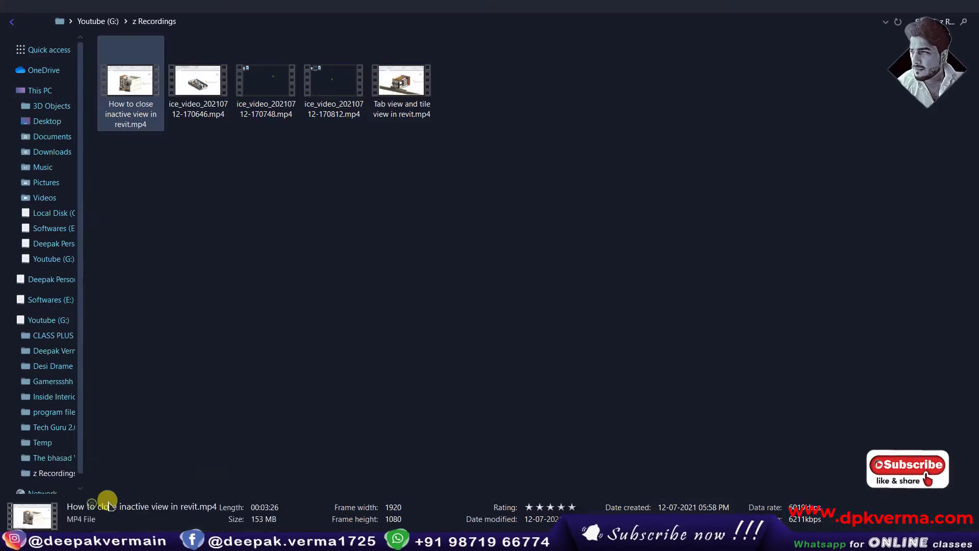
{"action": "left_click", "coordinate": [49, 91]}
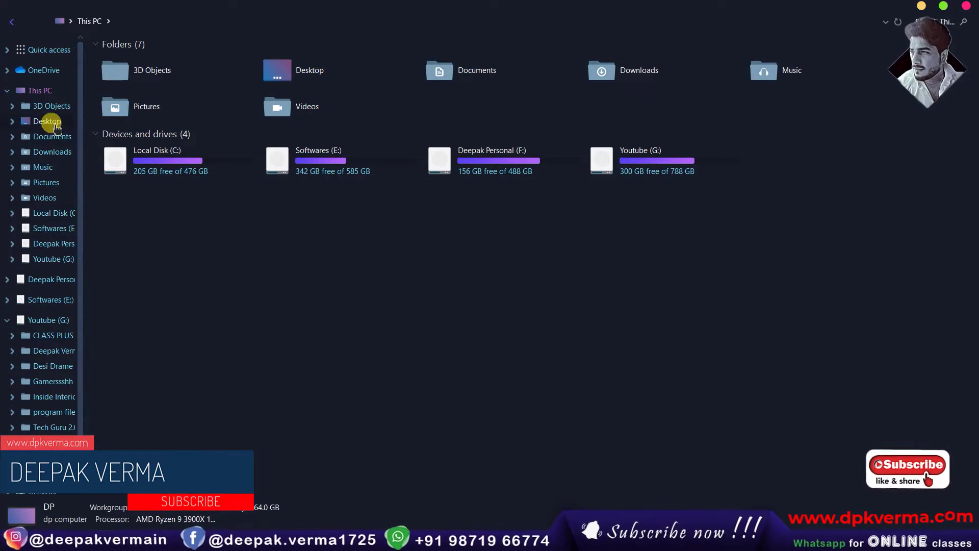
{"action": "left_click", "coordinate": [47, 123]}
{"action": "double_click", "coordinate": [215, 97]}
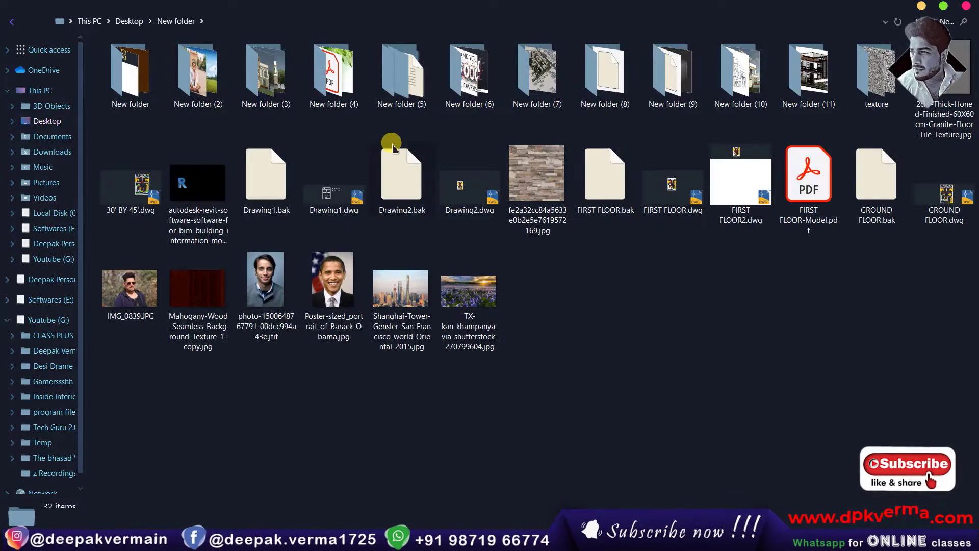
{"action": "double_click", "coordinate": [826, 82]}
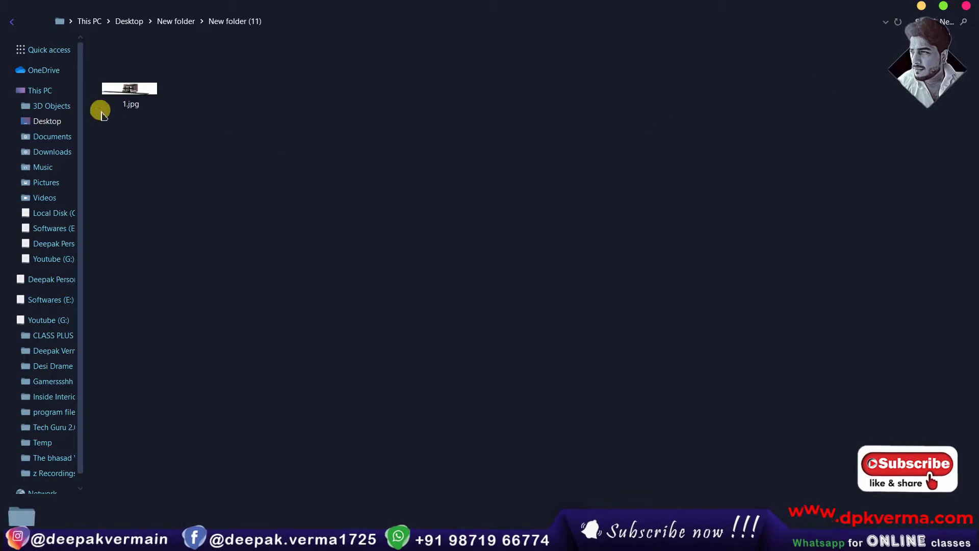
{"action": "double_click", "coordinate": [137, 82]}
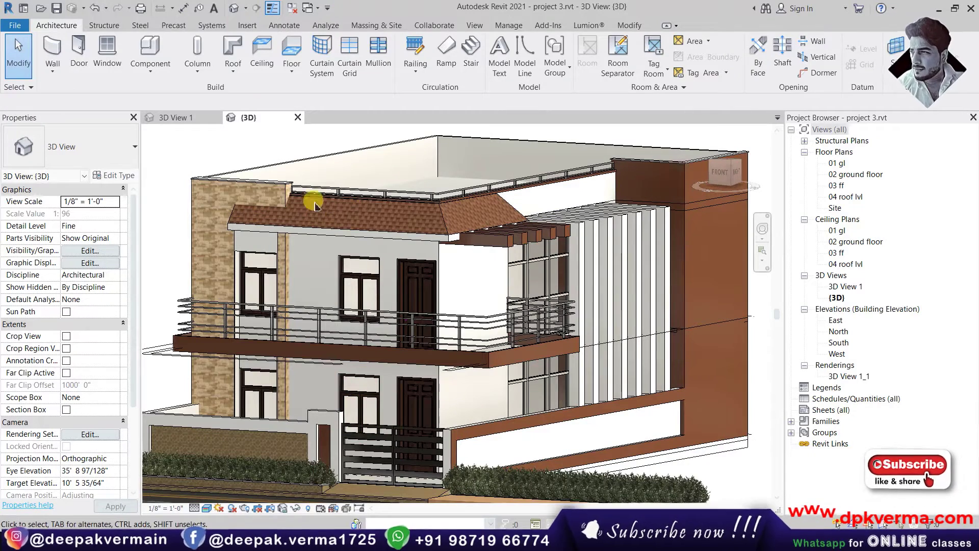
Export the visible portion of the window as a 2000-pixel JPEG named project 3
{"action": "key", "text": "alt+f"}
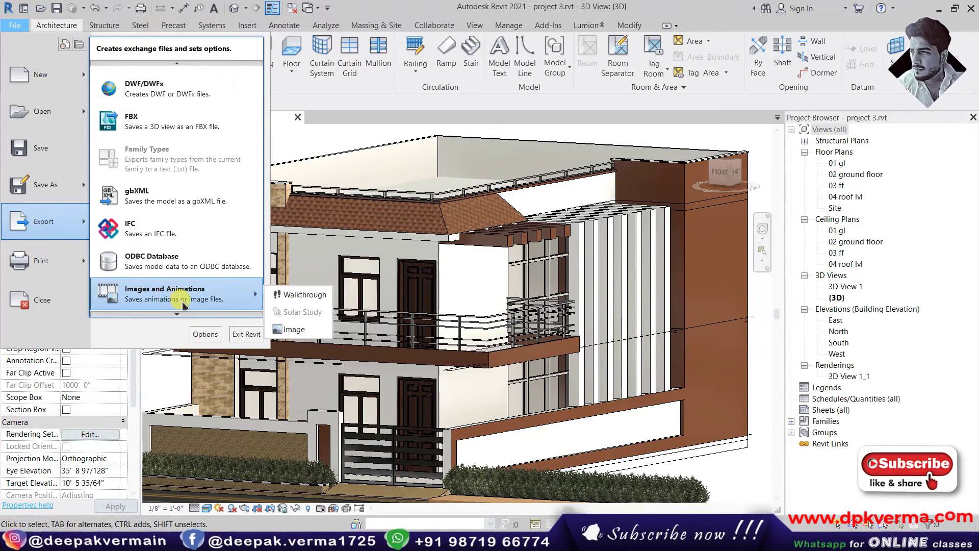
{"action": "left_click", "coordinate": [286, 330]}
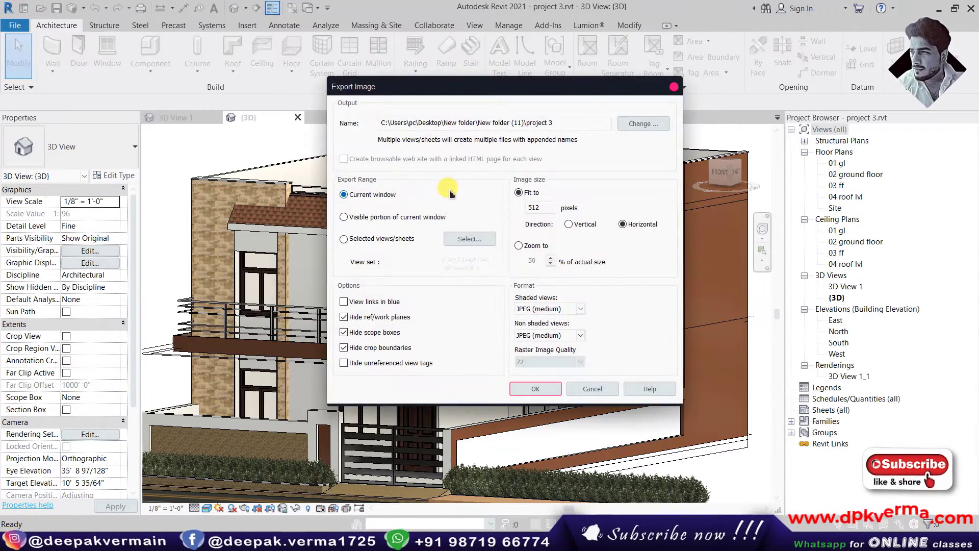
{"action": "left_click", "coordinate": [362, 219]}
{"action": "type", "text": "2000"}
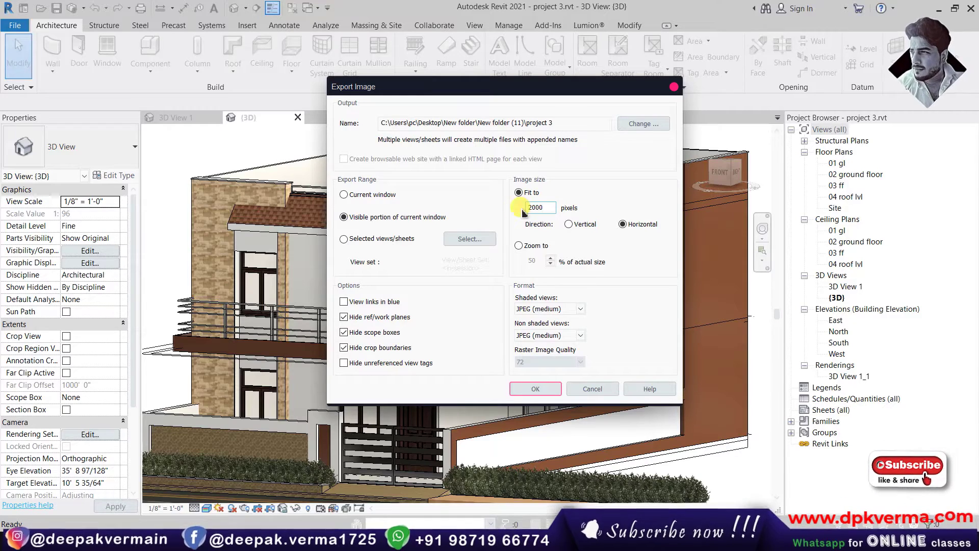
{"action": "left_click", "coordinate": [536, 389]}
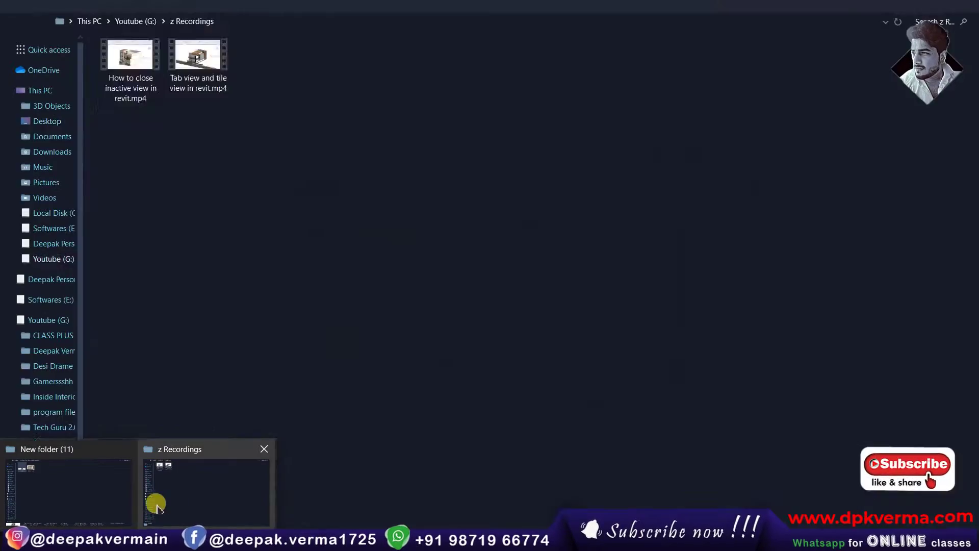
View project 3.jpg (2000 x 1200) from New folder (11) in Photos, then minimize Photos
{"action": "left_click", "coordinate": [79, 495]}
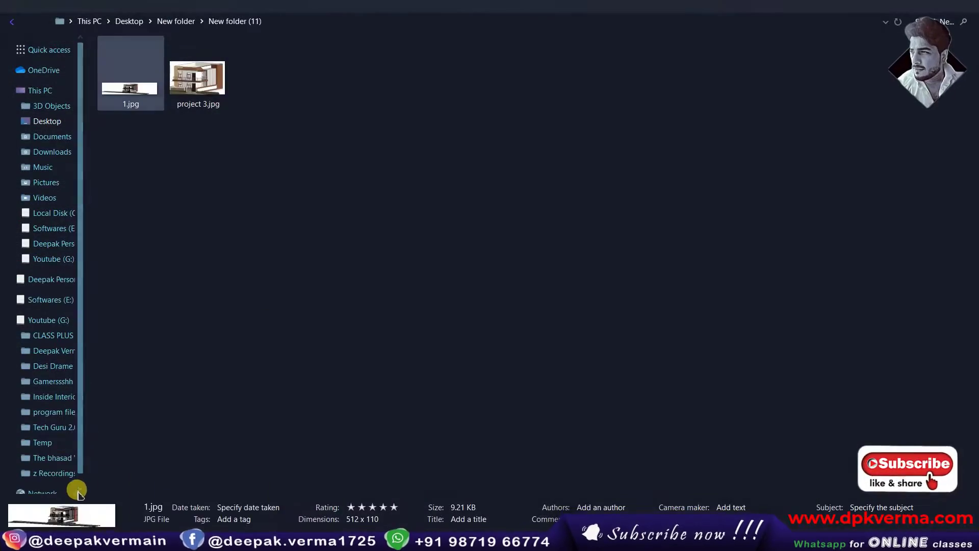
{"action": "double_click", "coordinate": [197, 78]}
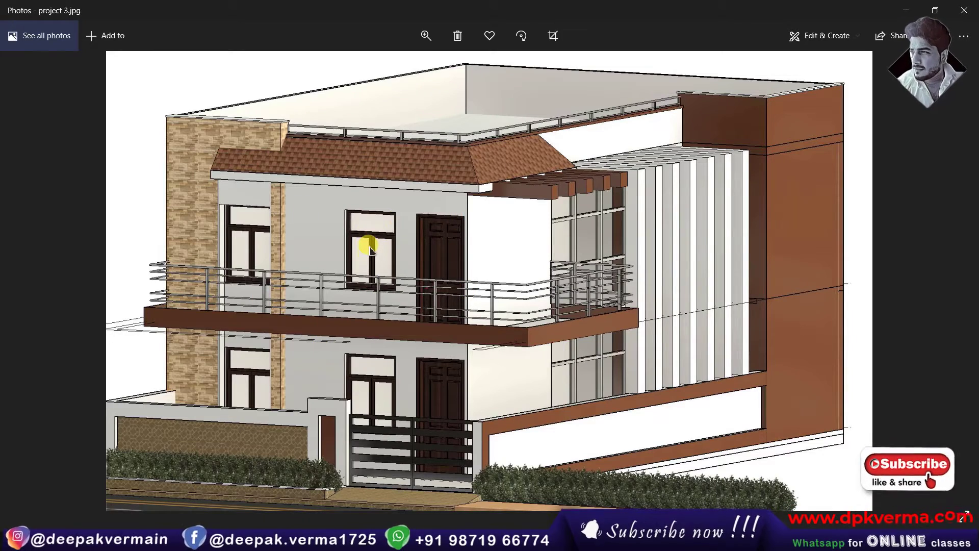
{"action": "left_click", "coordinate": [907, 12]}
{"action": "left_click", "coordinate": [310, 502]}
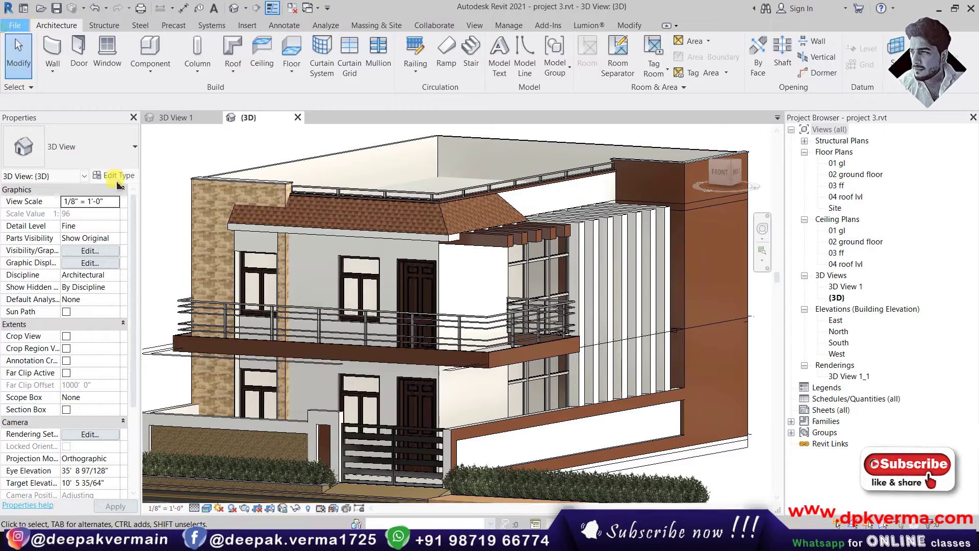
Start a new image export set to Selected views/sheets and open the View/Sheet Set list
{"action": "left_click", "coordinate": [6, 26]}
{"action": "mouse_move", "coordinate": [44, 221]}
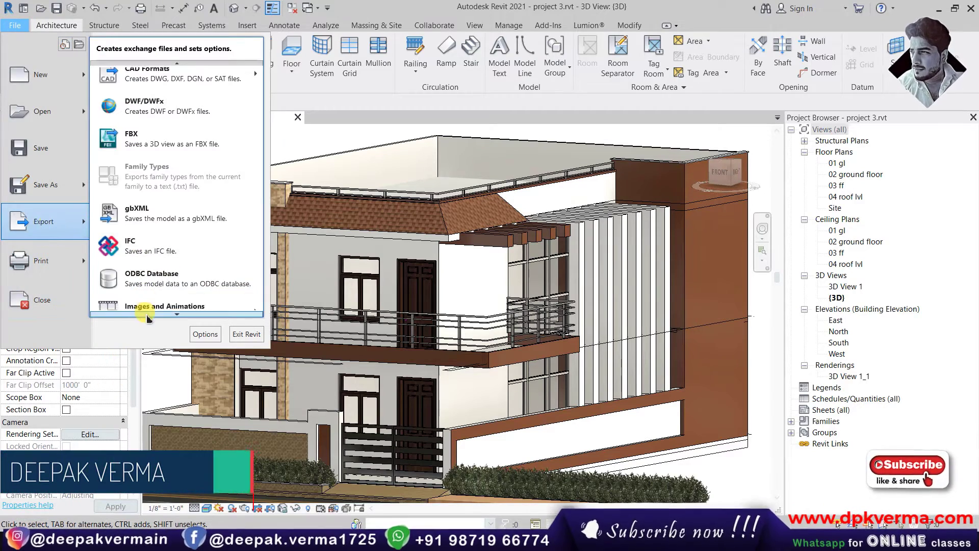
{"action": "scroll", "coordinate": [143, 306], "scroll_direction": "down", "scroll_amount": 1}
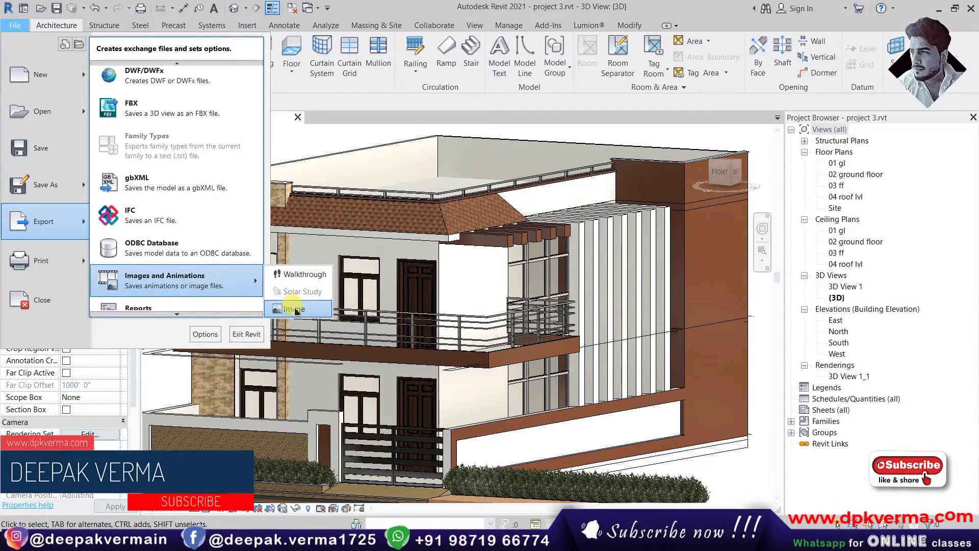
{"action": "left_click", "coordinate": [294, 309]}
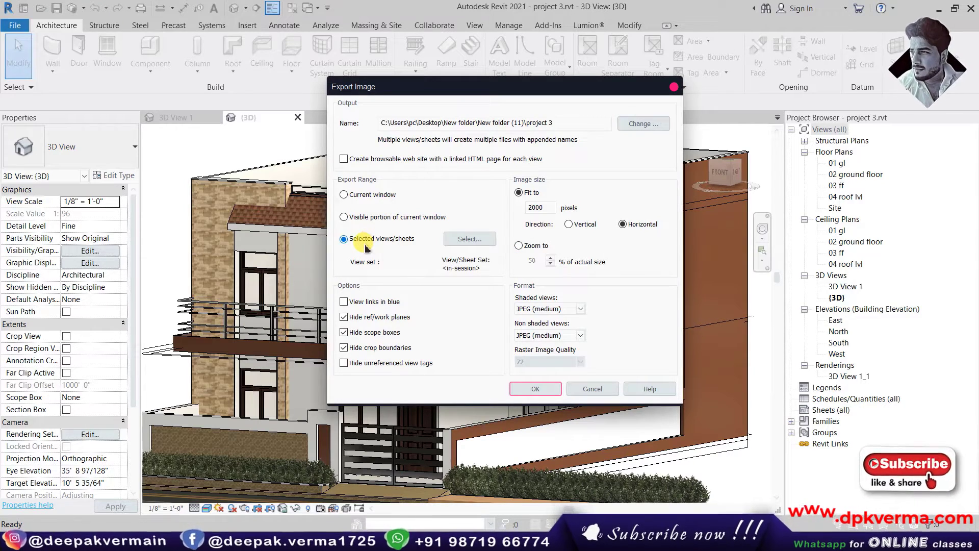
{"action": "left_click", "coordinate": [469, 238]}
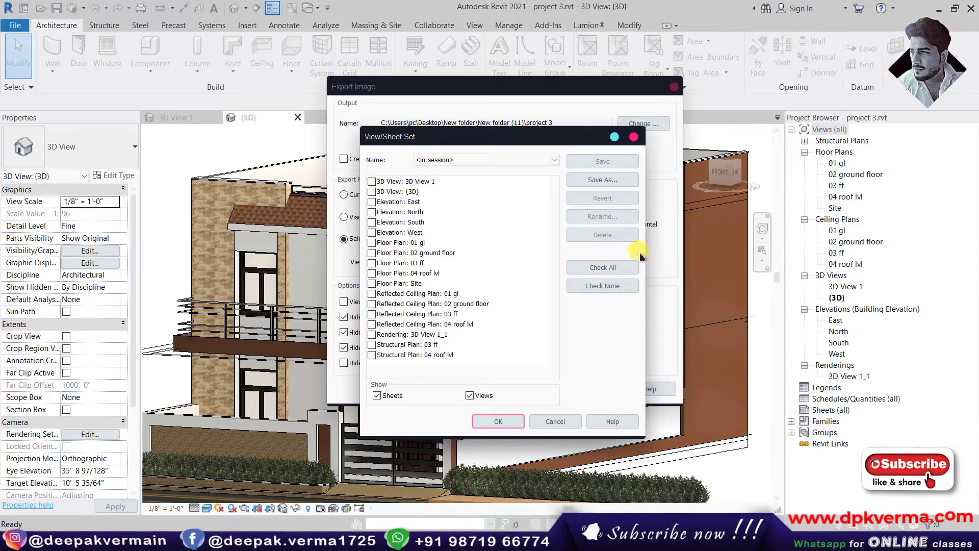
Check 3D View 1, the 02 ground floor plan, and the North and West elevations
{"action": "left_click", "coordinate": [371, 182]}
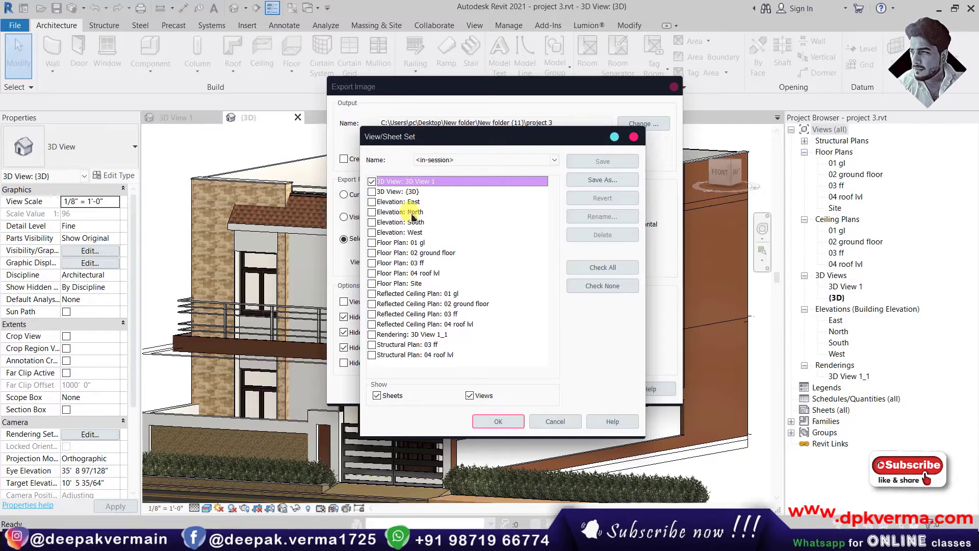
{"action": "left_click", "coordinate": [372, 254]}
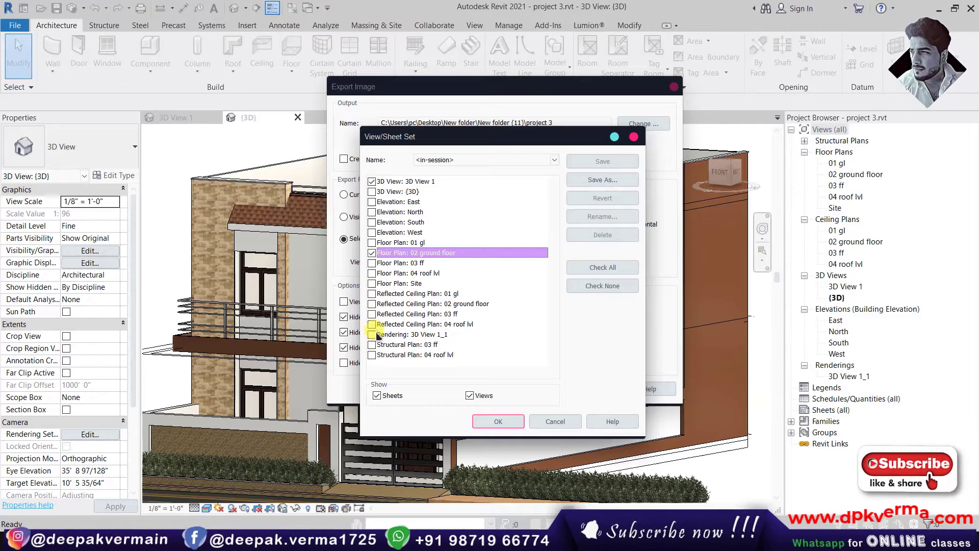
{"action": "left_click", "coordinate": [372, 213]}
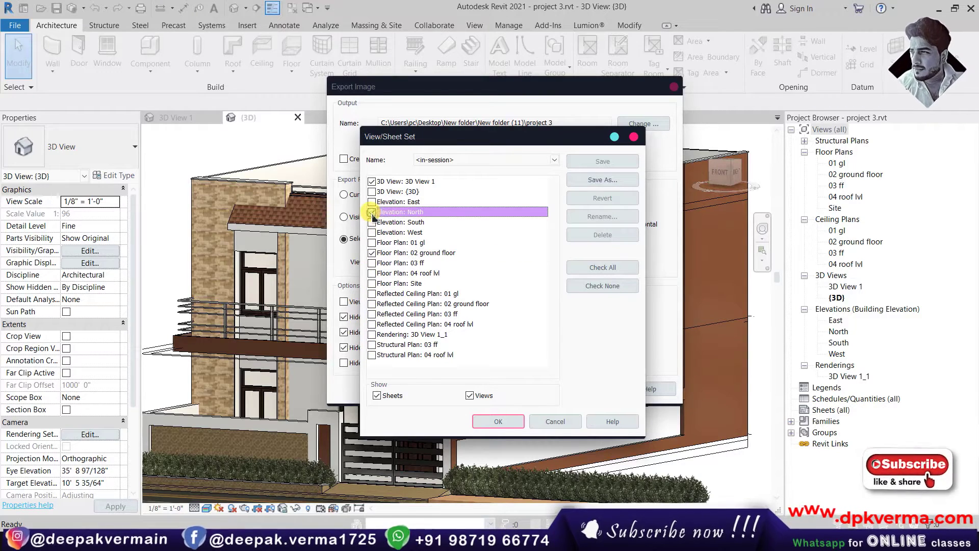
{"action": "left_click", "coordinate": [372, 233]}
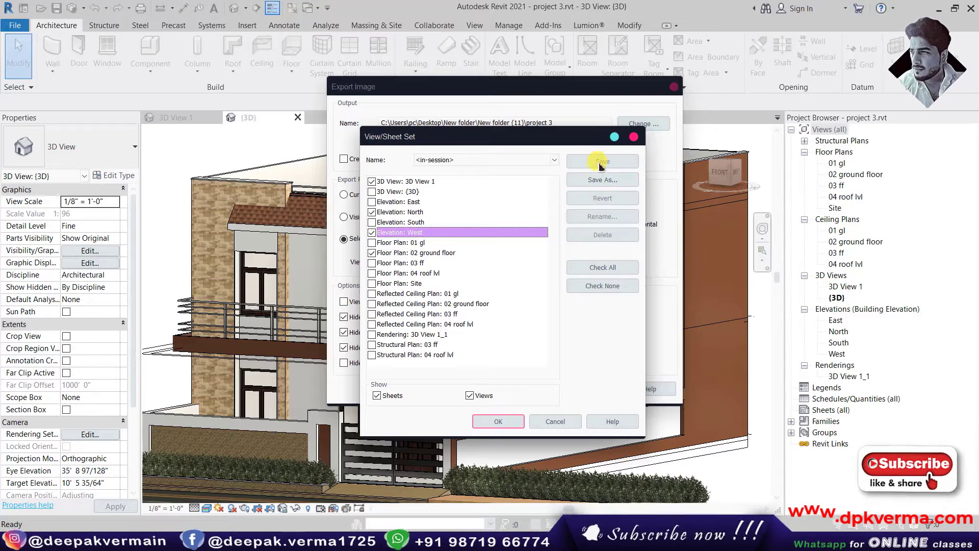
{"action": "left_click", "coordinate": [499, 421]}
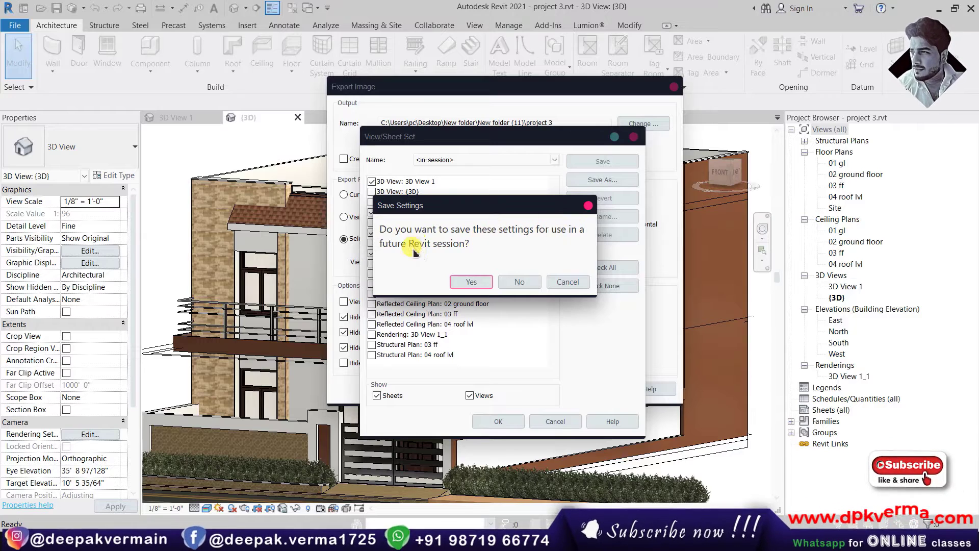
Save the view selection as 'Set 1' and run the image export
{"action": "left_click", "coordinate": [472, 281]}
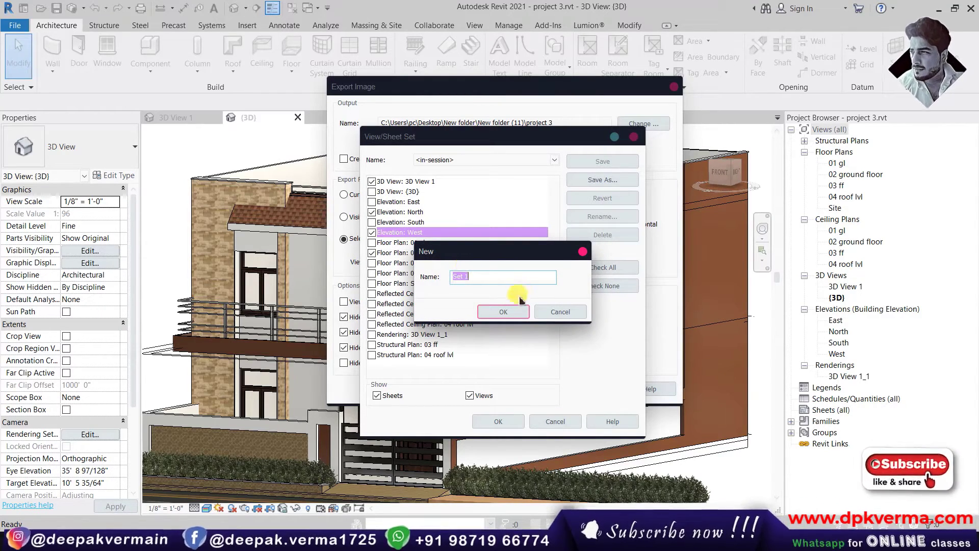
{"action": "left_click", "coordinate": [503, 312]}
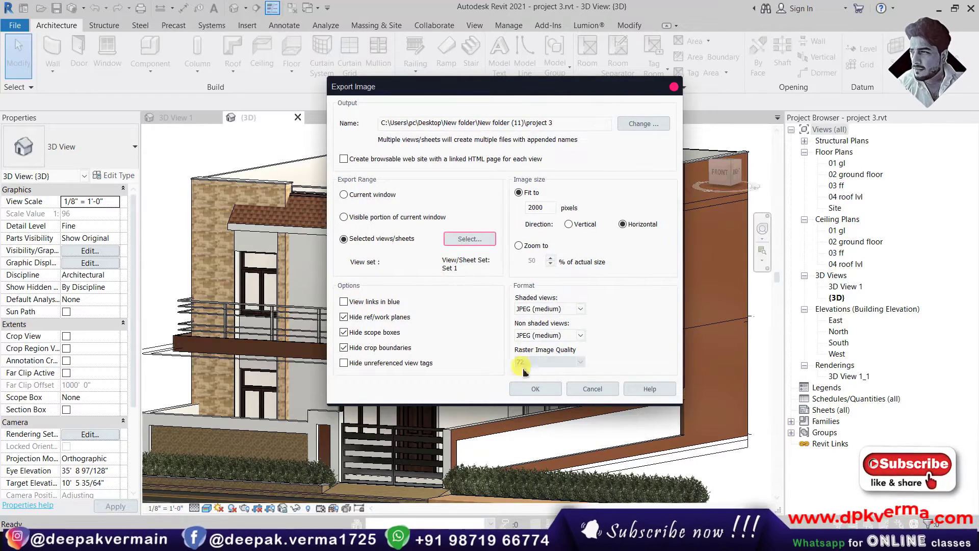
{"action": "left_click", "coordinate": [523, 394]}
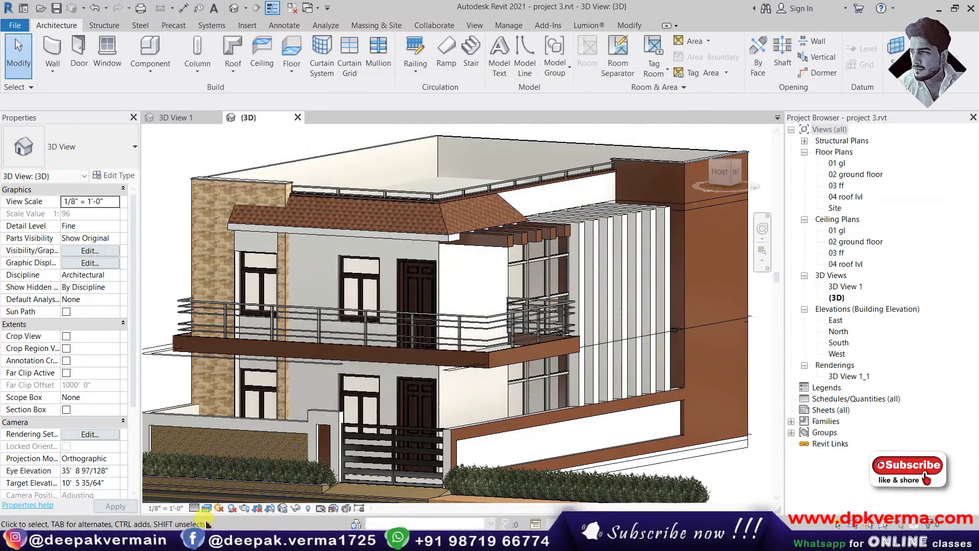
Browse the exported West elevation, 02 ground floor and 3D JPGs in Photos, then close it
{"action": "mouse_move", "coordinate": [21, 516]}
{"action": "left_click", "coordinate": [180, 504]}
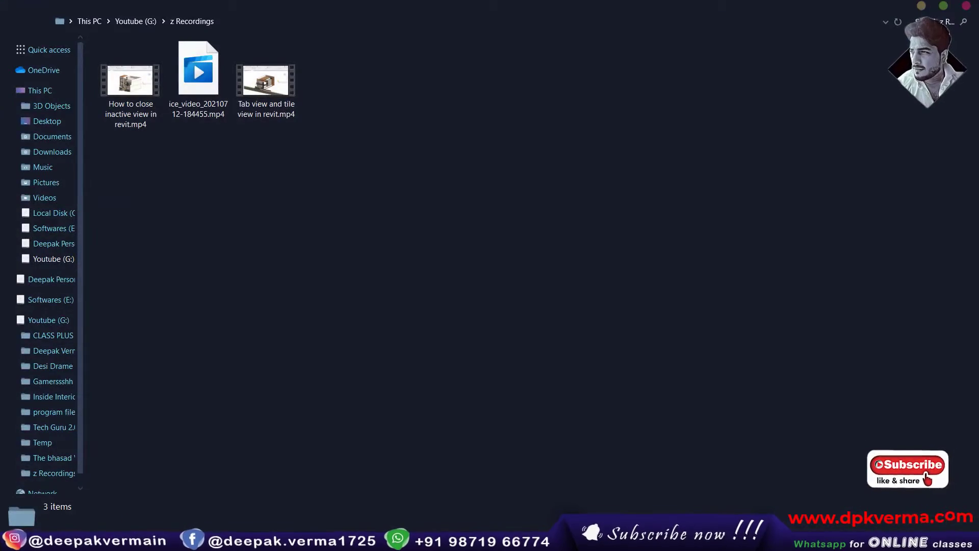
{"action": "left_click", "coordinate": [70, 506]}
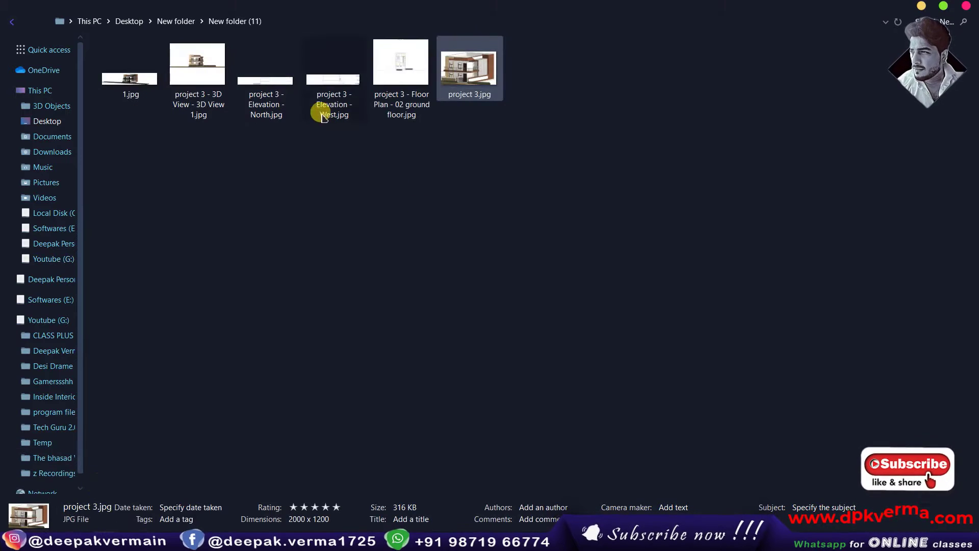
{"action": "double_click", "coordinate": [274, 83]}
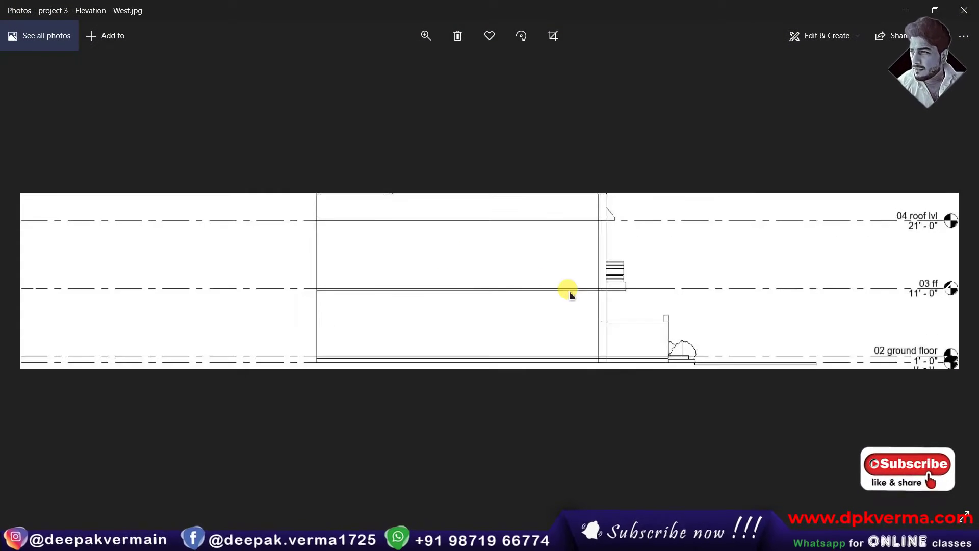
{"action": "scroll", "coordinate": [568, 289], "scroll_direction": "down", "scroll_amount": 1}
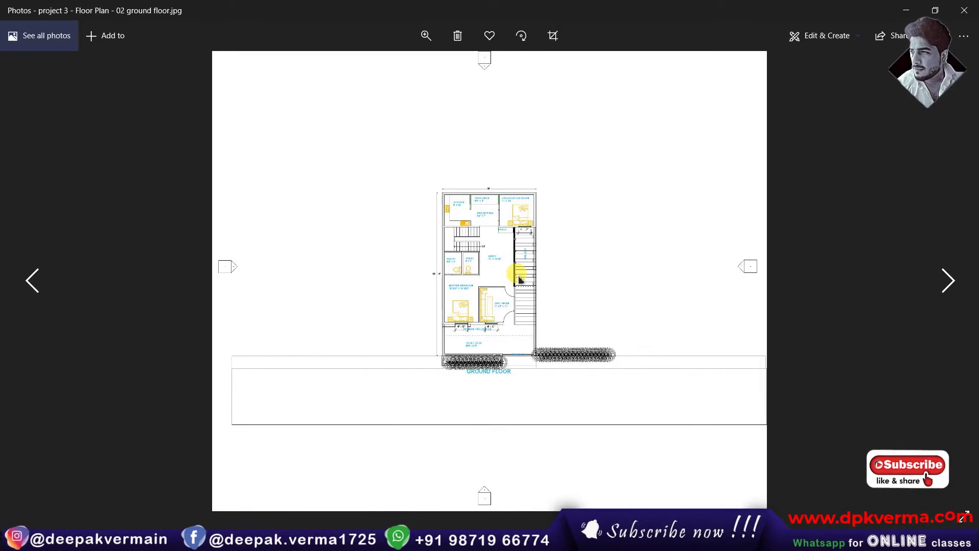
{"action": "scroll", "coordinate": [519, 278], "scroll_direction": "down", "scroll_amount": 1}
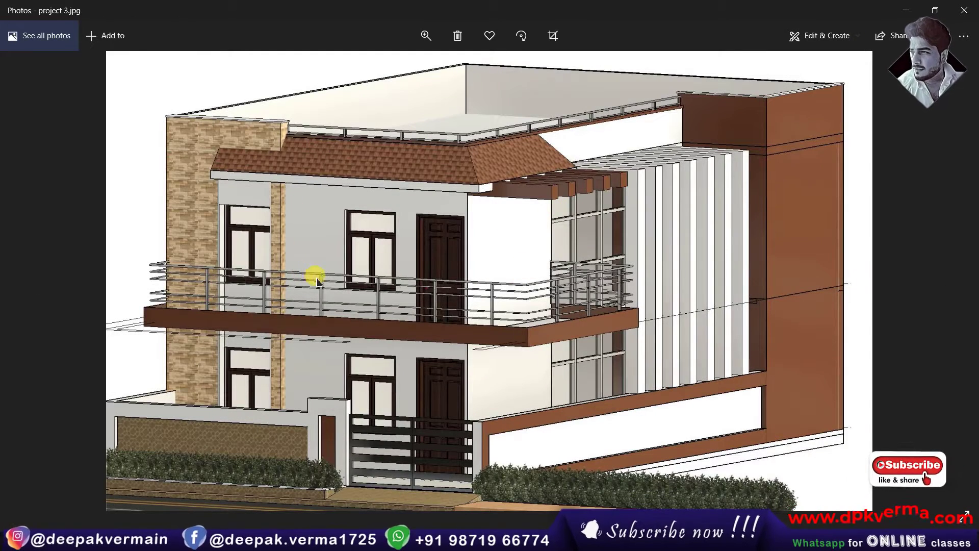
{"action": "left_click", "coordinate": [963, 10]}
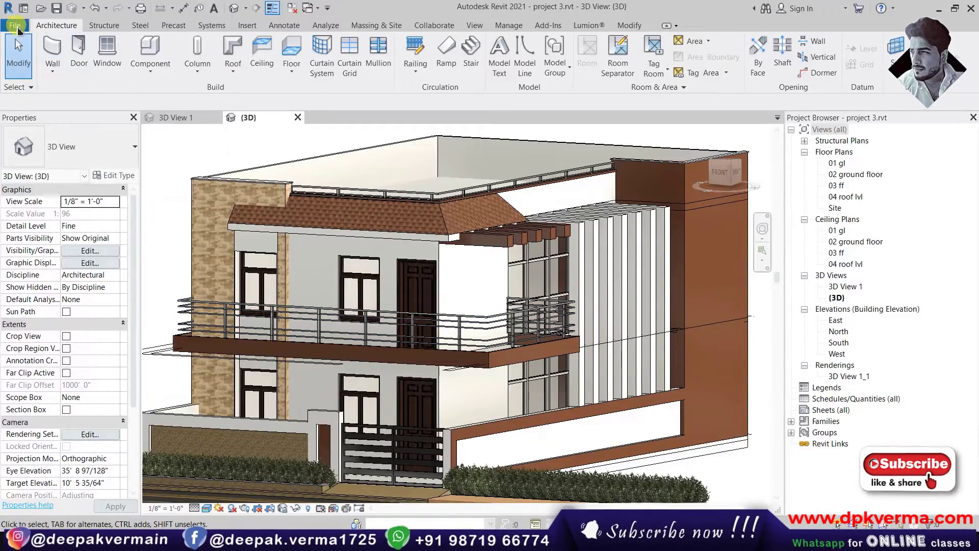
Export only Rendering: 3D View 1_1 as an image, deselecting the floor plan, elevations and 3D View 1
{"action": "left_click", "coordinate": [15, 25]}
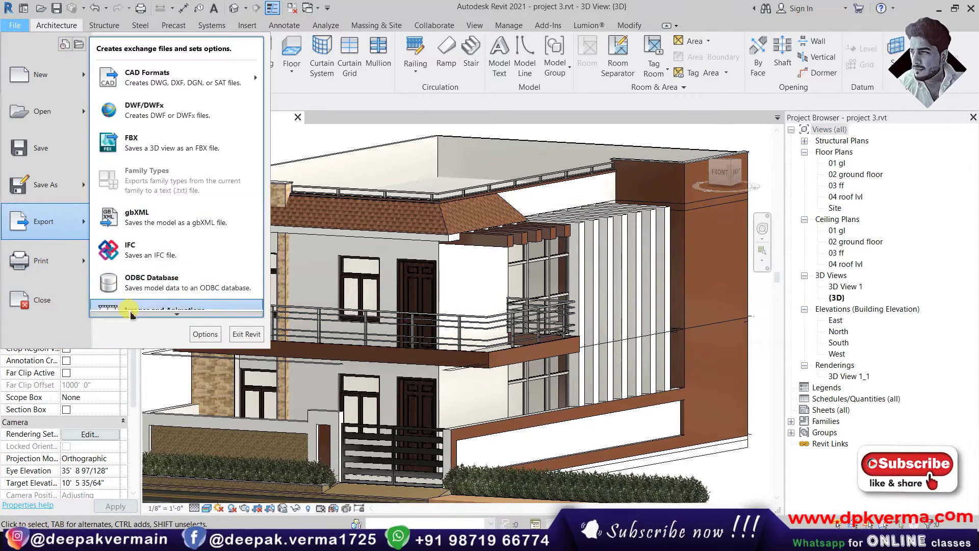
{"action": "mouse_move", "coordinate": [44, 221]}
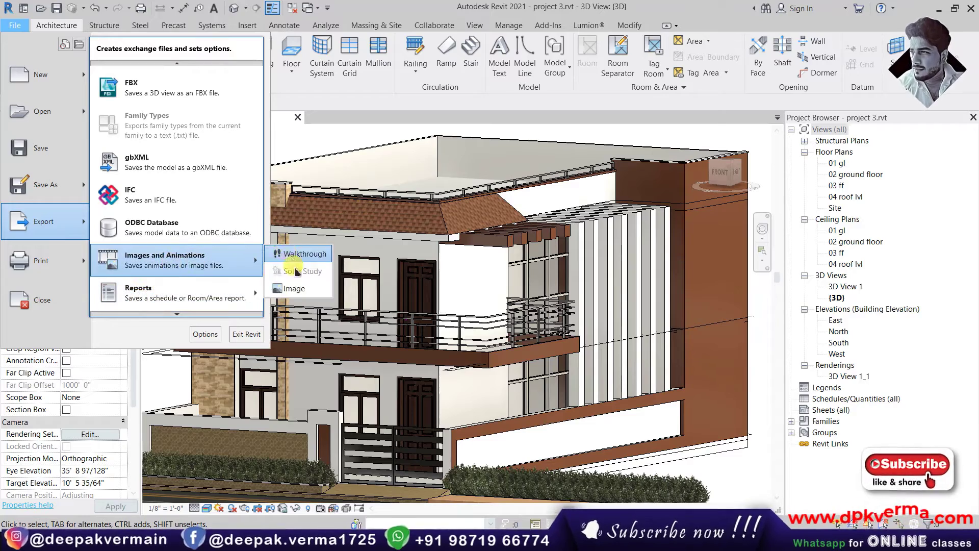
{"action": "left_click", "coordinate": [292, 293]}
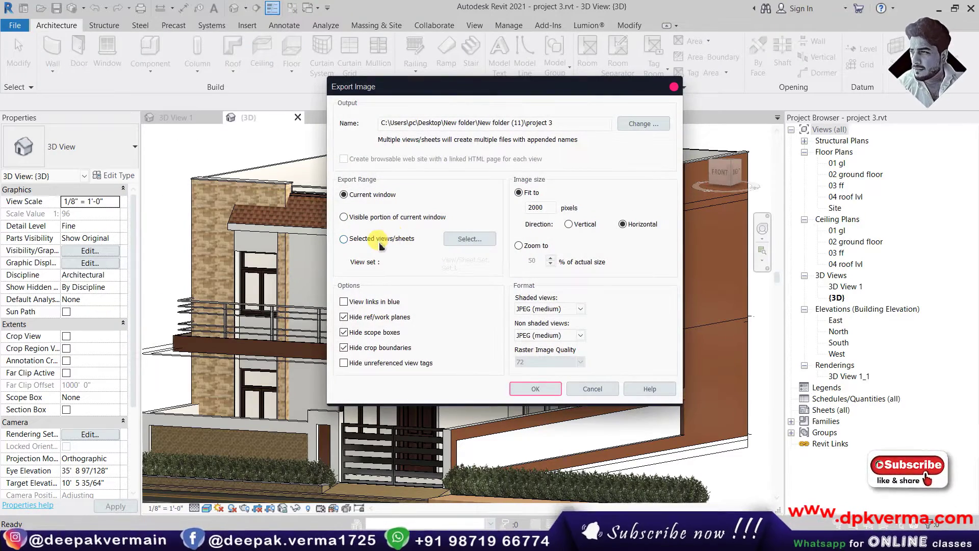
{"action": "left_click", "coordinate": [377, 240]}
{"action": "left_click", "coordinate": [469, 239]}
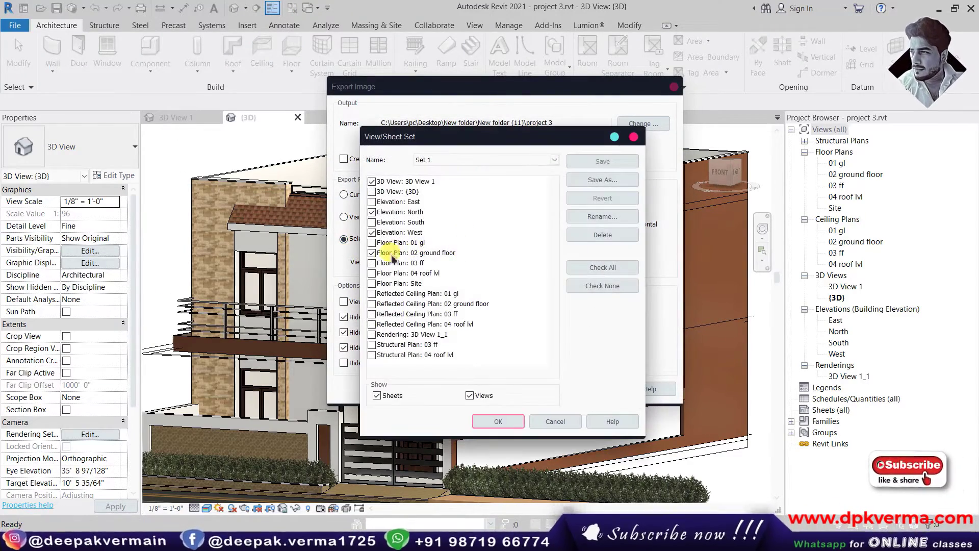
{"action": "left_click", "coordinate": [372, 252]}
{"action": "left_click", "coordinate": [371, 232]}
{"action": "left_click", "coordinate": [372, 212]}
{"action": "left_click", "coordinate": [372, 181]}
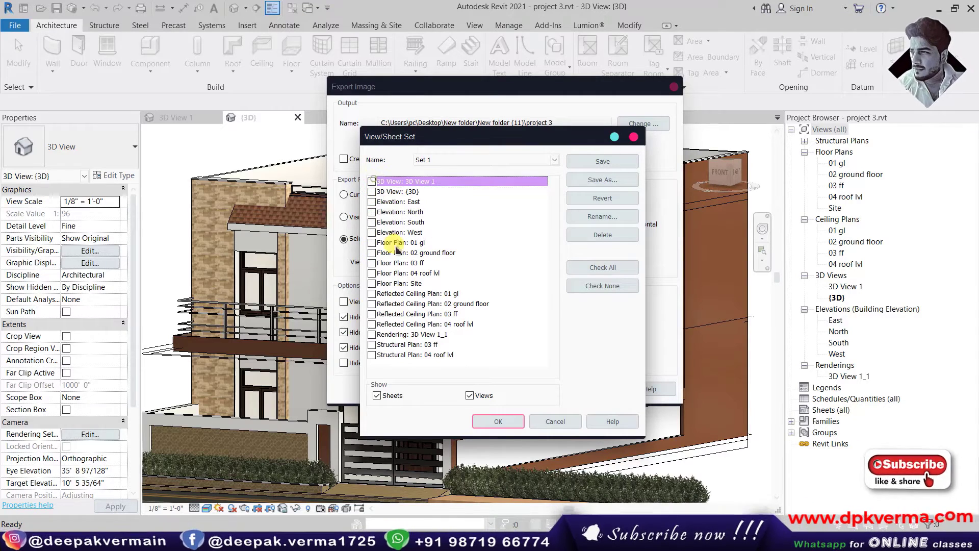
{"action": "left_click", "coordinate": [373, 334]}
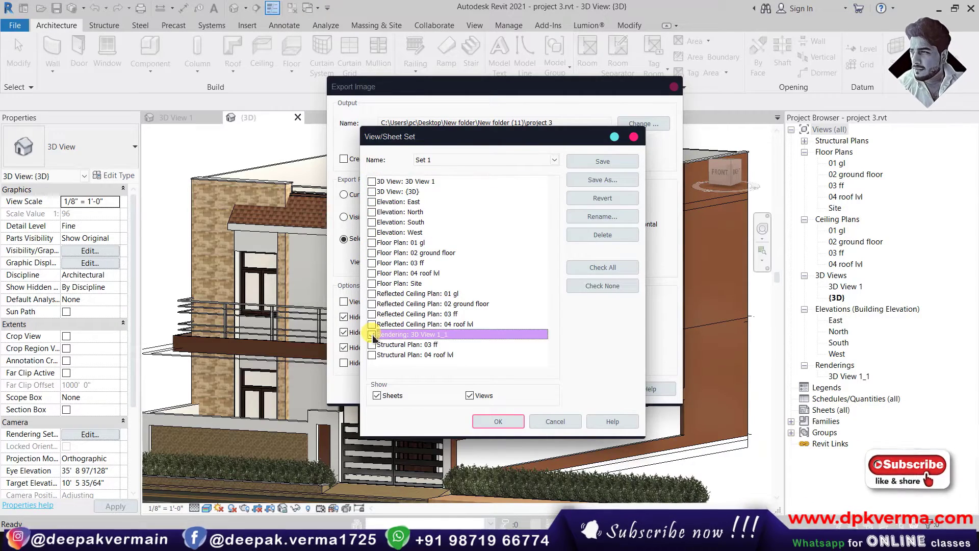
{"action": "left_click", "coordinate": [499, 421]}
{"action": "left_click", "coordinate": [534, 389]}
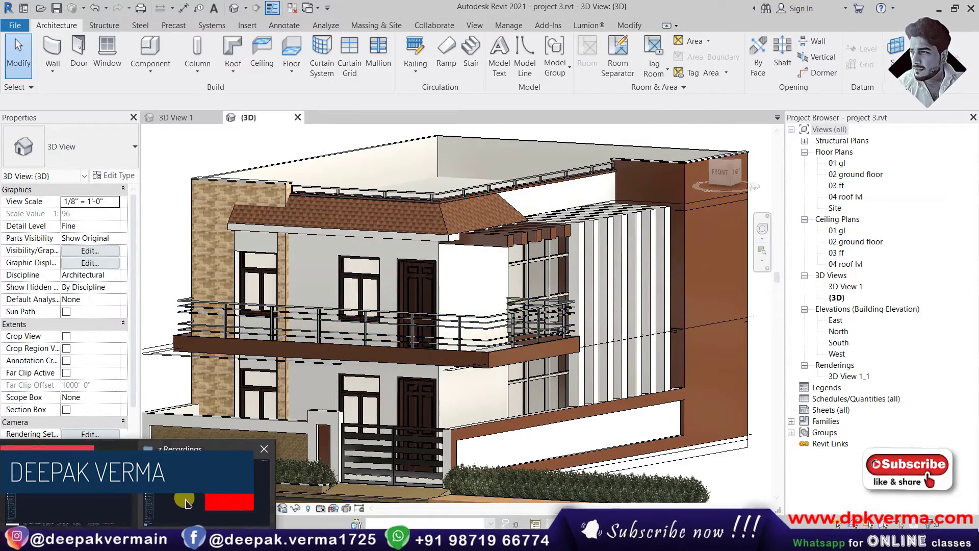
{"action": "left_click", "coordinate": [69, 482]}
{"action": "double_click", "coordinate": [470, 87]}
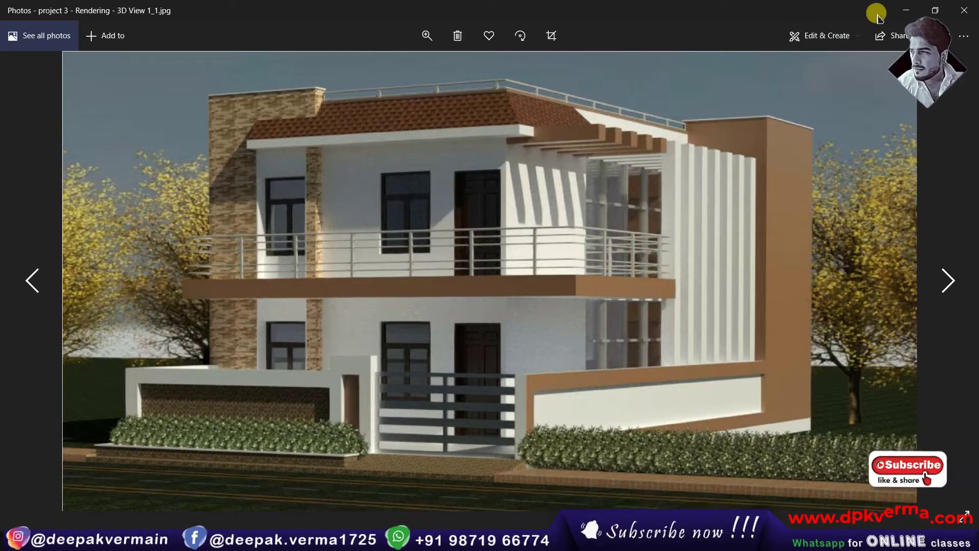
{"action": "left_click", "coordinate": [906, 11]}
{"action": "left_click", "coordinate": [299, 528]}
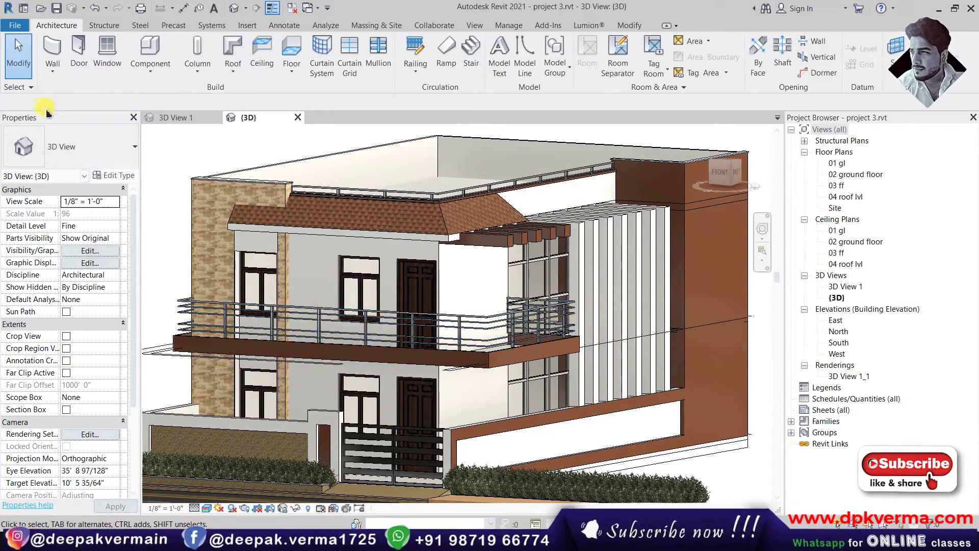
Start a new image export hiding reference/work planes and scope boxes, and select the 2000-pixel fit value
{"action": "left_click", "coordinate": [14, 26]}
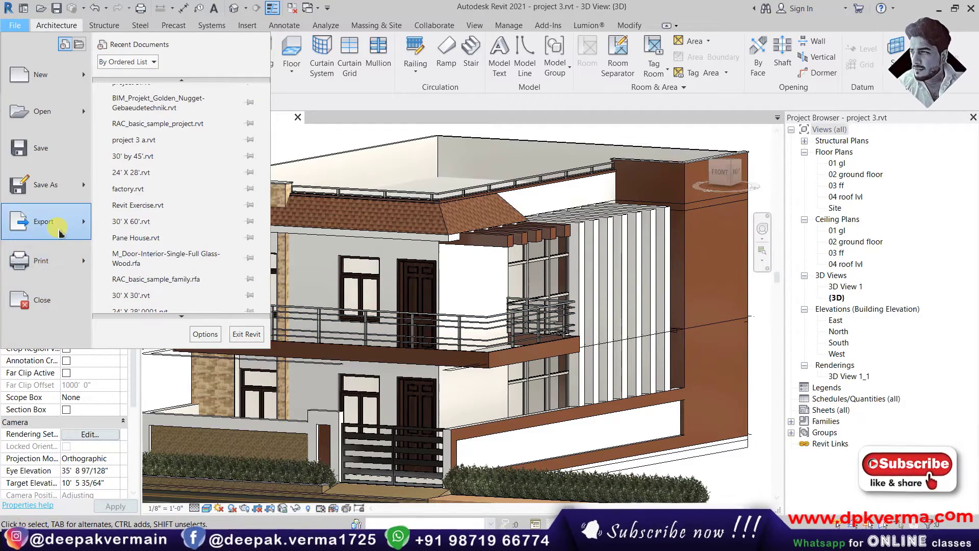
{"action": "mouse_move", "coordinate": [44, 221]}
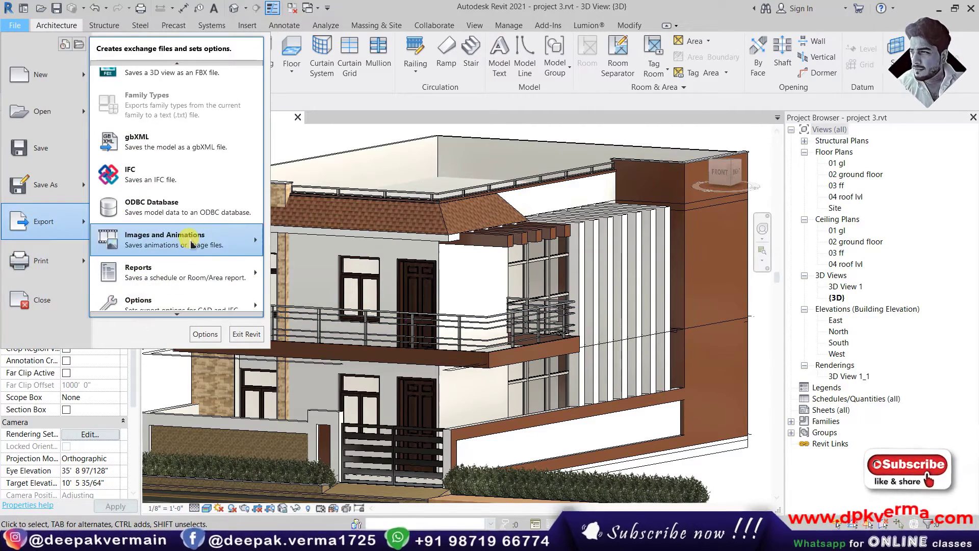
{"action": "left_click", "coordinate": [292, 269]}
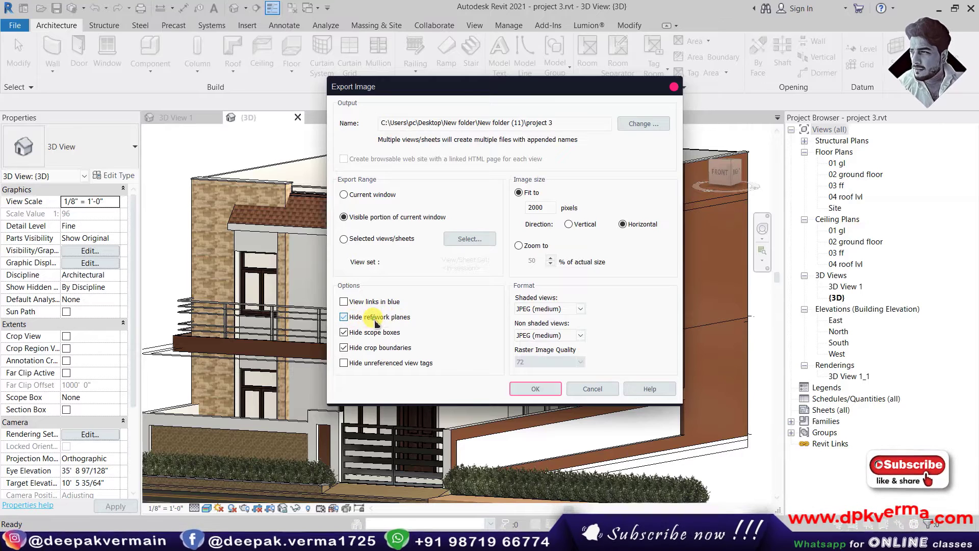
{"action": "left_click", "coordinate": [344, 317]}
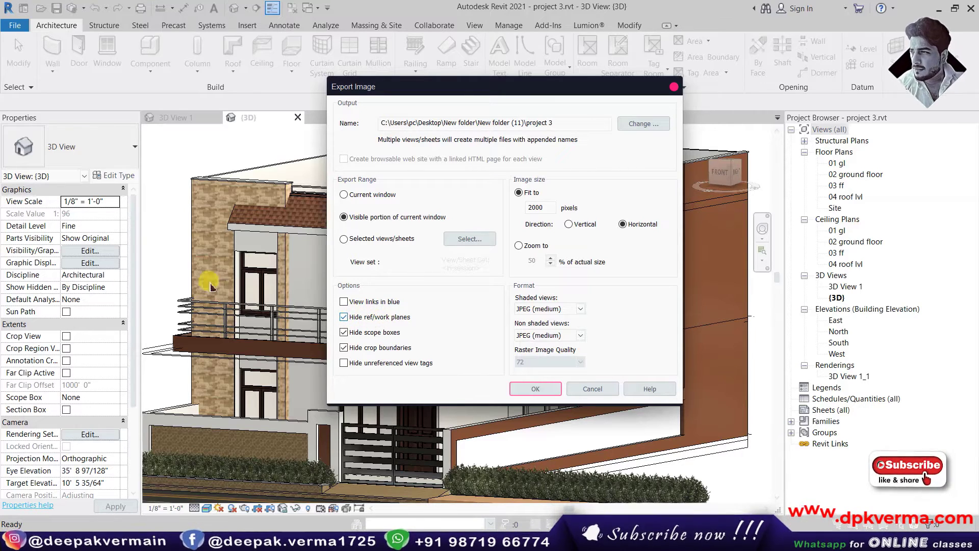
{"action": "left_click", "coordinate": [361, 333]}
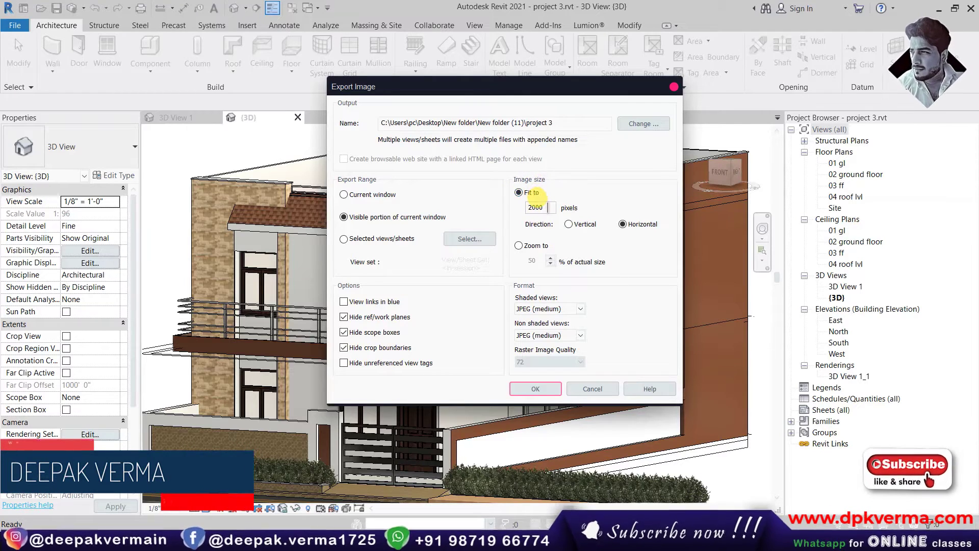
{"action": "double_click", "coordinate": [526, 210]}
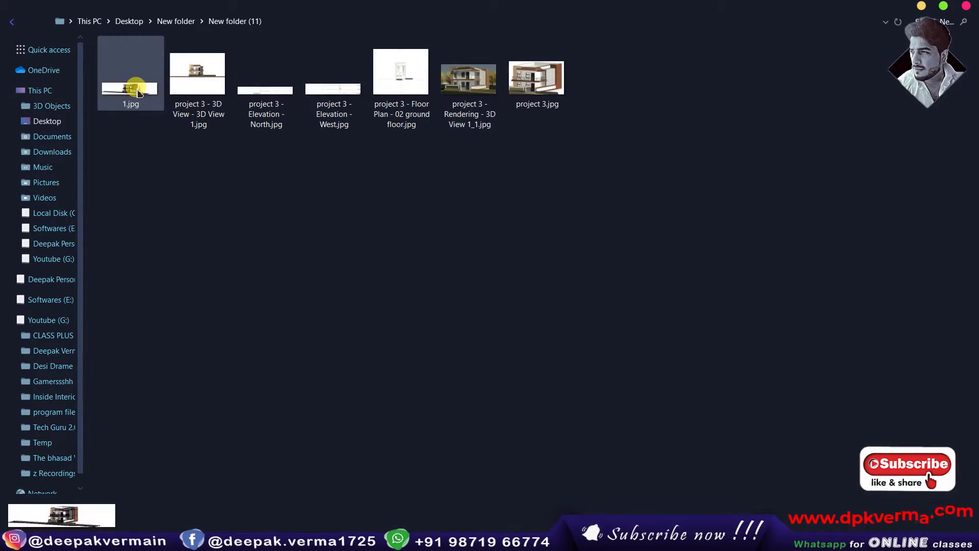
Compare the sizes and dimensions of the exported JPEGs, including project 3.jpg, in File Explorer
{"action": "left_click", "coordinate": [137, 91]}
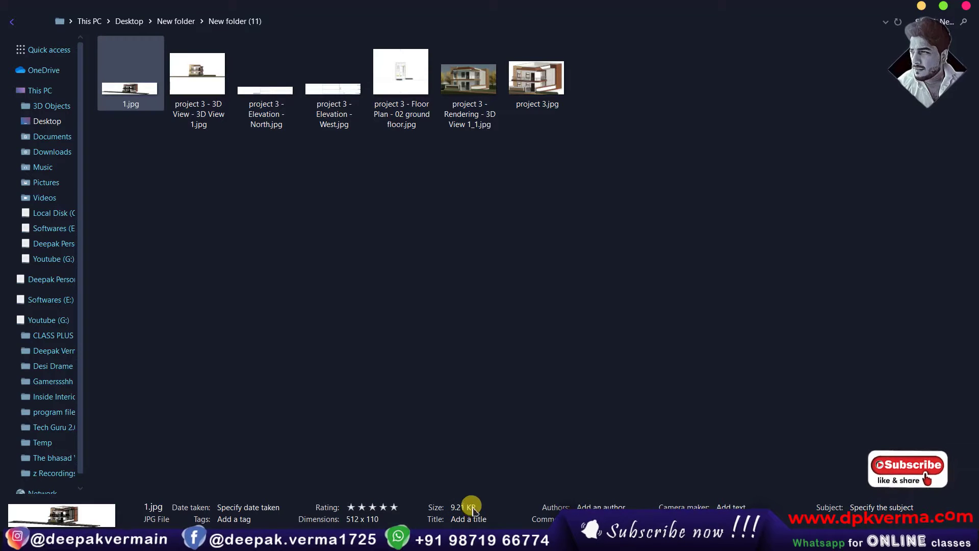
{"action": "left_click", "coordinate": [207, 100]}
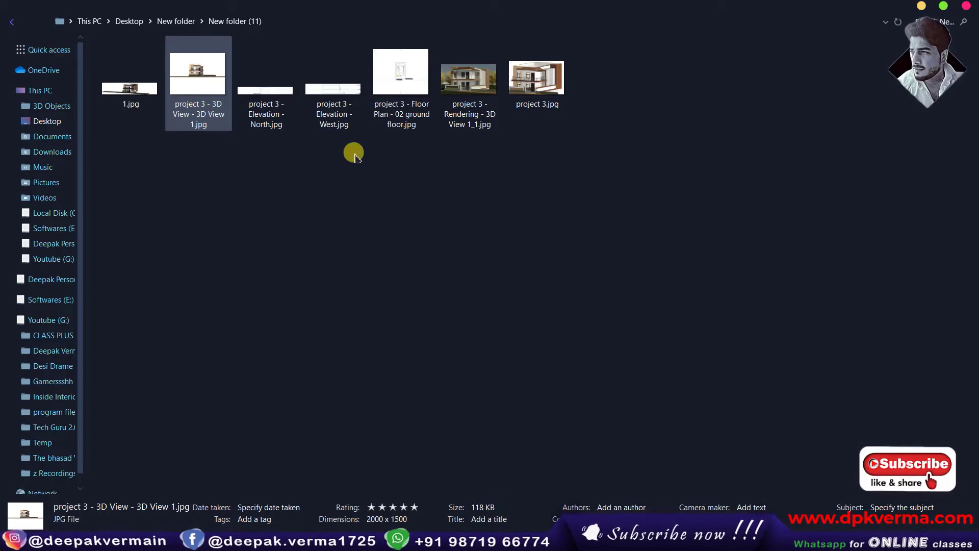
{"action": "left_click", "coordinate": [479, 87]}
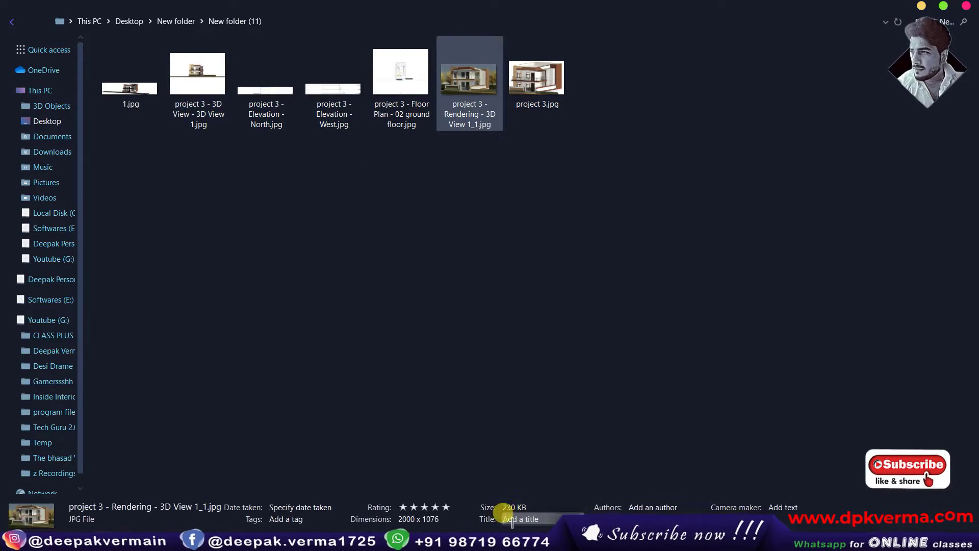
{"action": "left_click", "coordinate": [541, 86]}
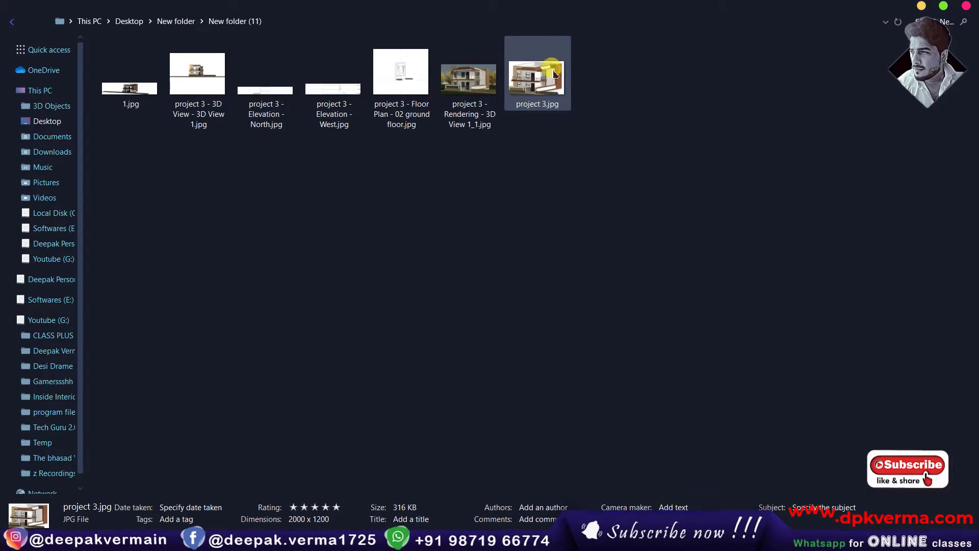
{"action": "left_click", "coordinate": [537, 88]}
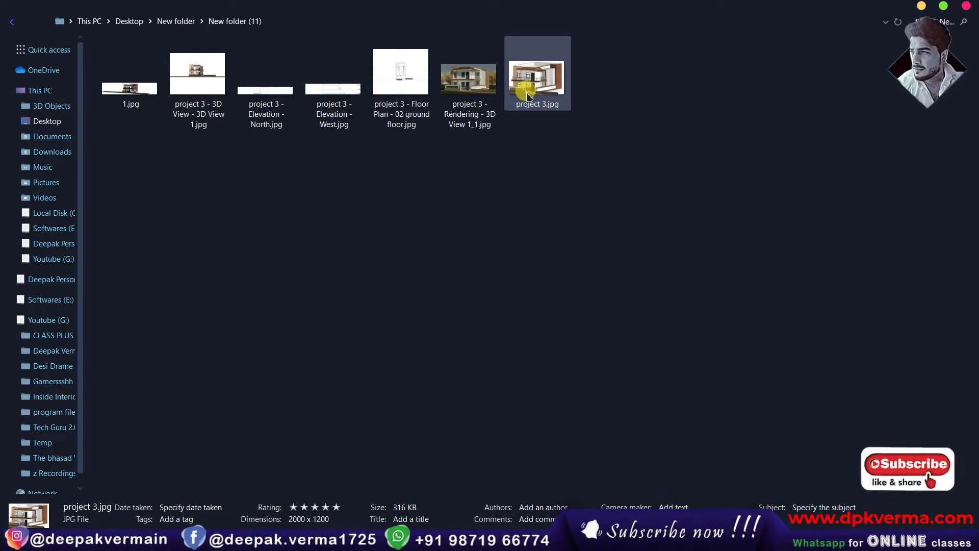
Zoom into project 3.jpg in Photos, then select Revit's 512-pixel fit value to replace it with 10000
{"action": "left_click", "coordinate": [649, 489]}
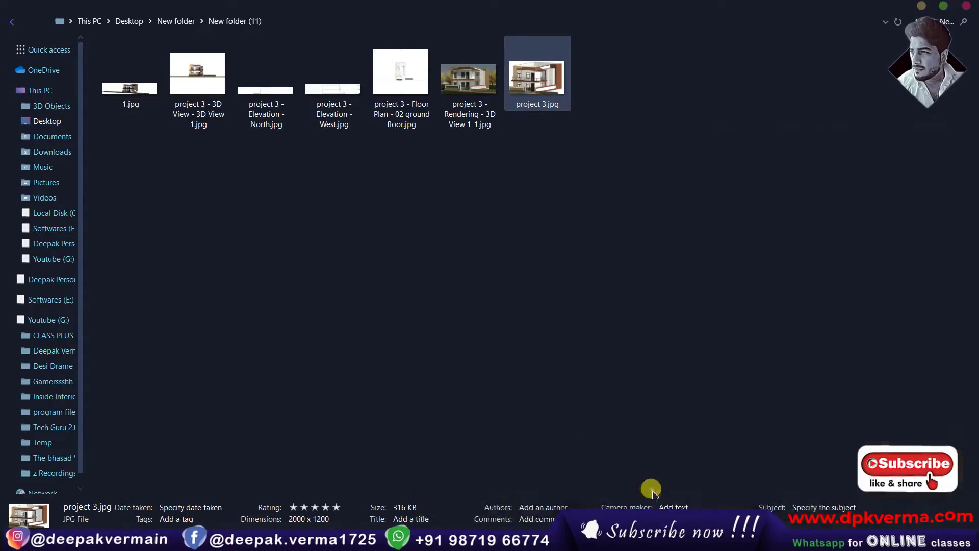
{"action": "scroll", "coordinate": [514, 306], "scroll_direction": "up", "scroll_amount": 2}
{"action": "scroll", "coordinate": [510, 306], "scroll_direction": "up", "scroll_amount": 2}
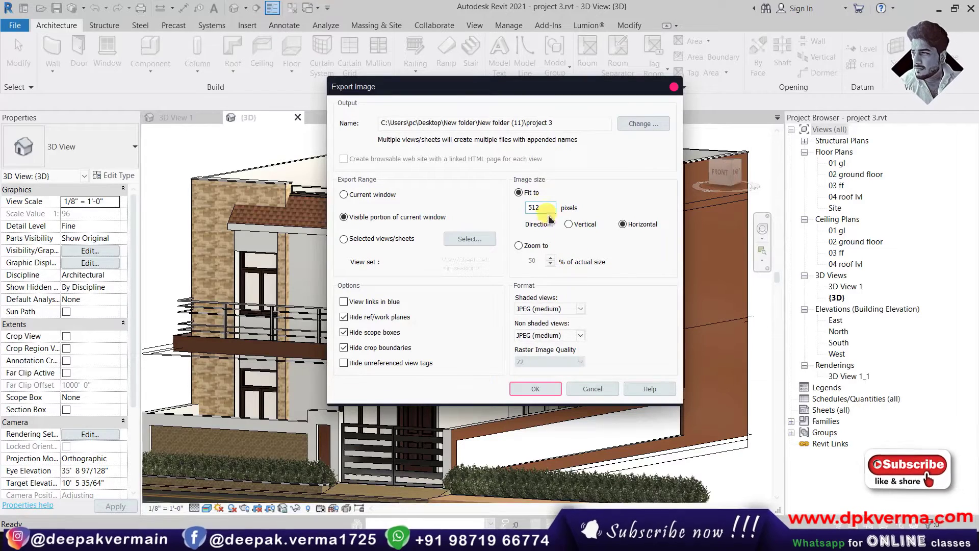
{"action": "double_click", "coordinate": [536, 207]}
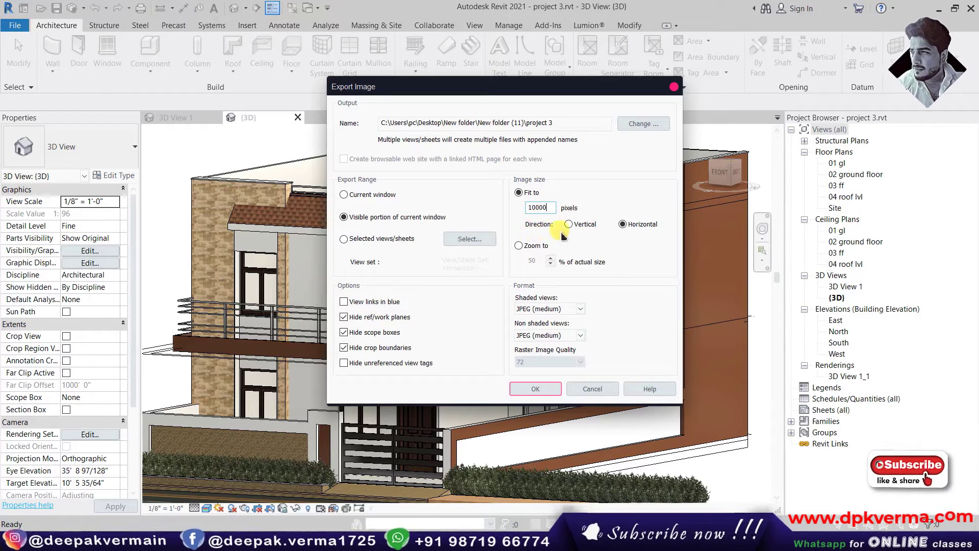
{"action": "left_click", "coordinate": [578, 224]}
{"action": "left_click", "coordinate": [620, 227]}
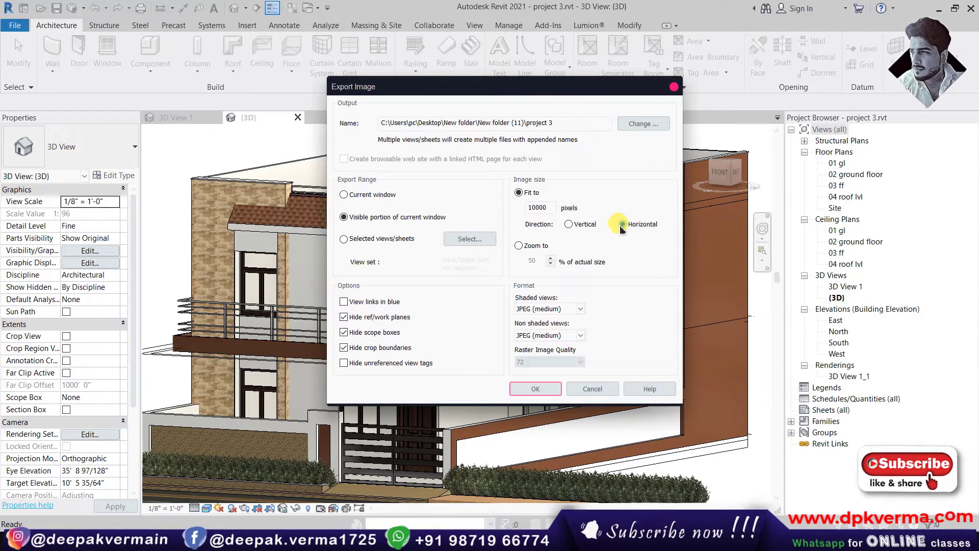
{"action": "left_click", "coordinate": [524, 248]}
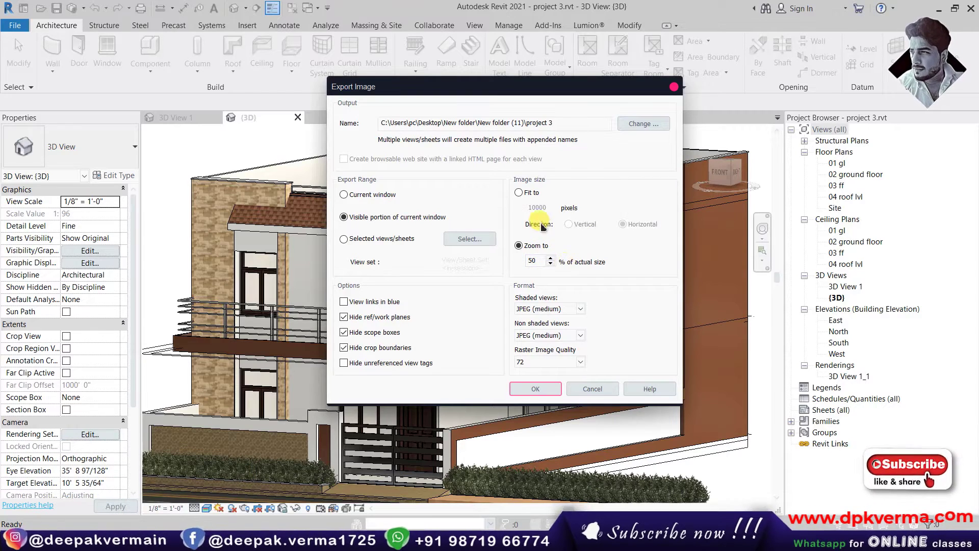
{"action": "left_click", "coordinate": [525, 194]}
{"action": "type", "text": "0"}
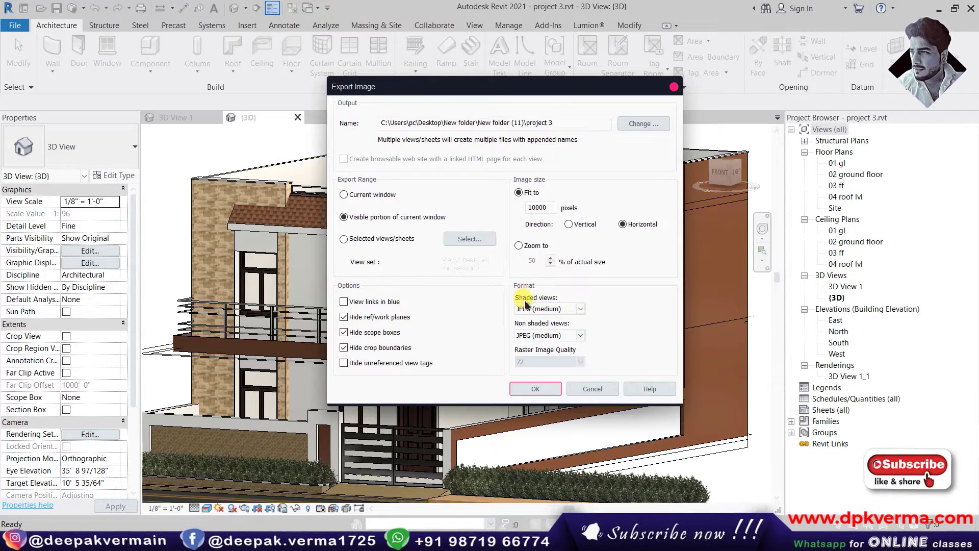
Set both shaded and non-shaded view formats to TIFF and run the 10000-pixel export
{"action": "left_click", "coordinate": [572, 309]}
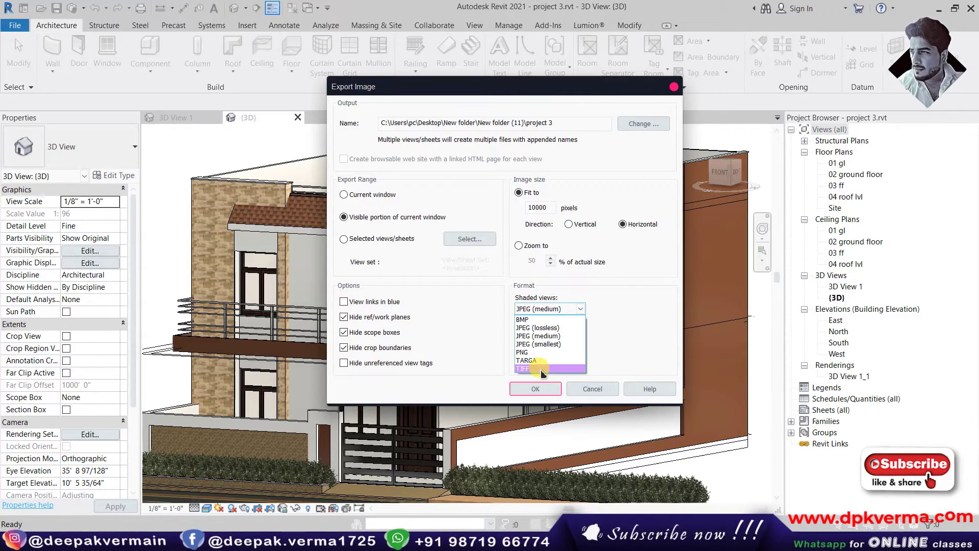
{"action": "left_click", "coordinate": [542, 369]}
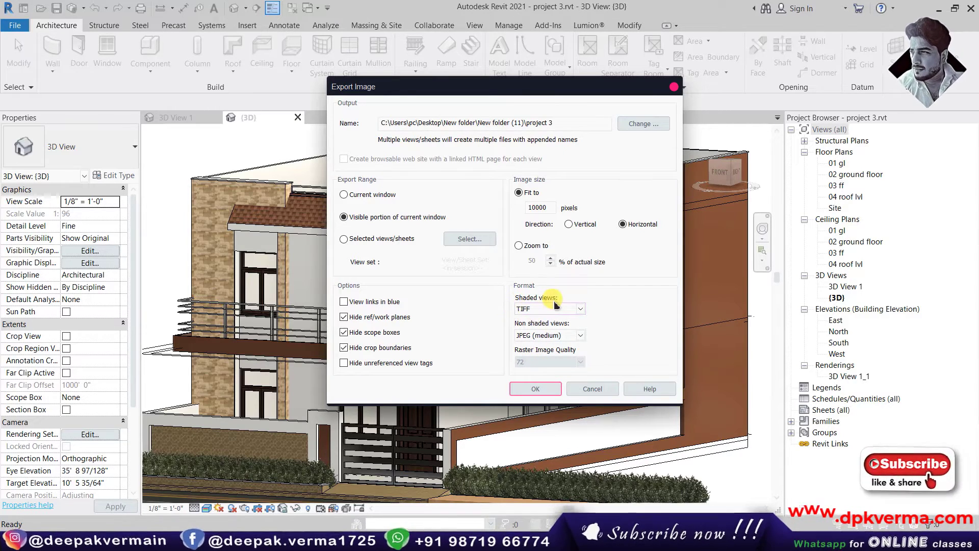
{"action": "left_click", "coordinate": [540, 335]}
{"action": "left_click", "coordinate": [534, 396]}
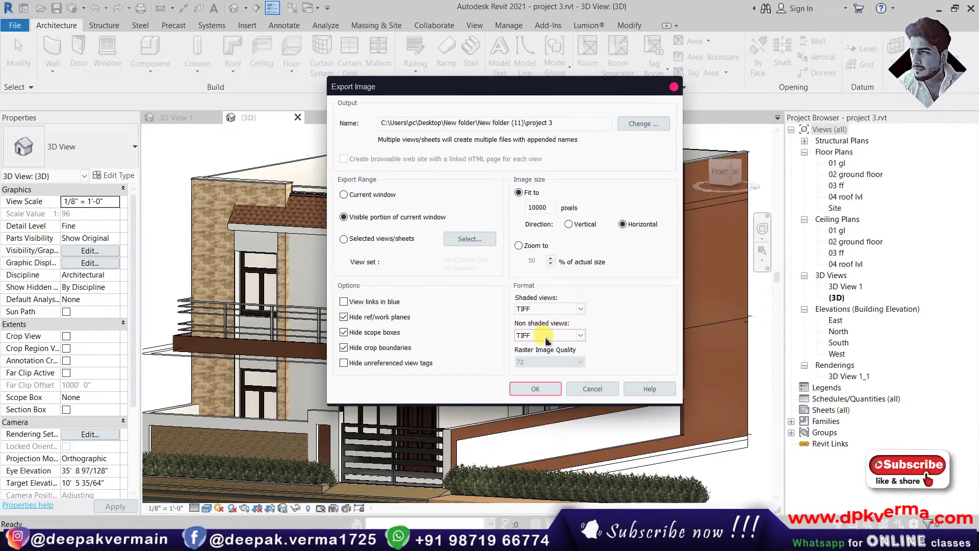
{"action": "left_click", "coordinate": [536, 390]}
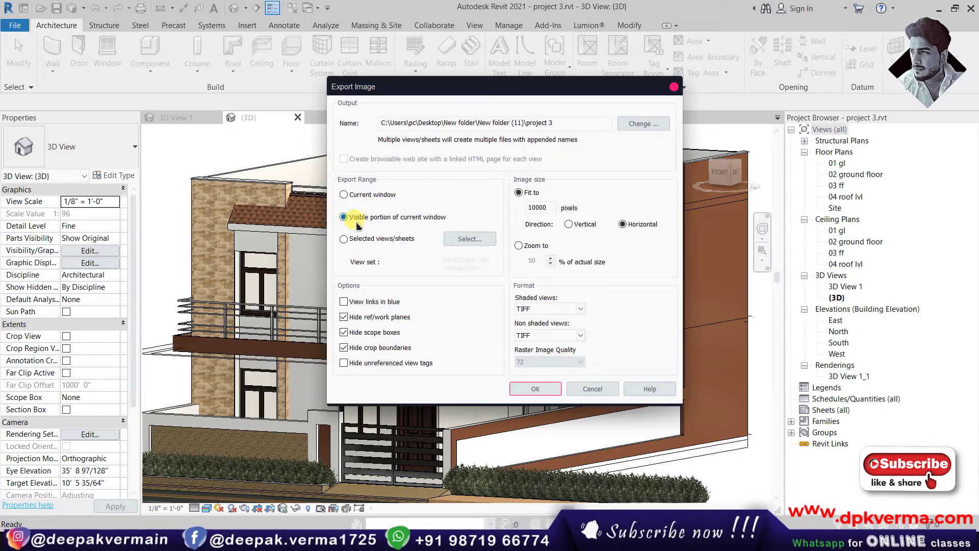
{"action": "left_click", "coordinate": [518, 390]}
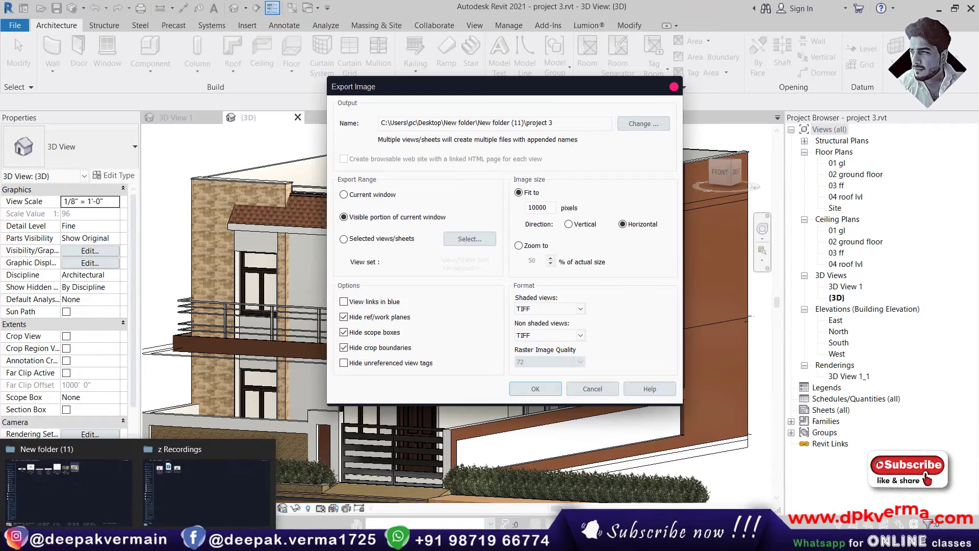
{"action": "left_click", "coordinate": [77, 485]}
Refresh New folder (11) until project 3.tif appears
{"action": "right_click", "coordinate": [496, 167]}
{"action": "left_click", "coordinate": [531, 221]}
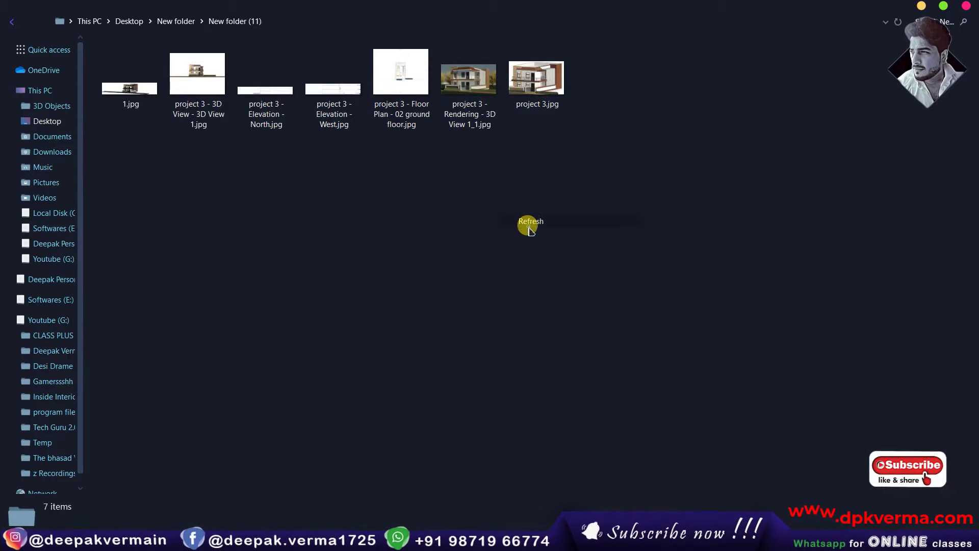
{"action": "left_click", "coordinate": [551, 99]}
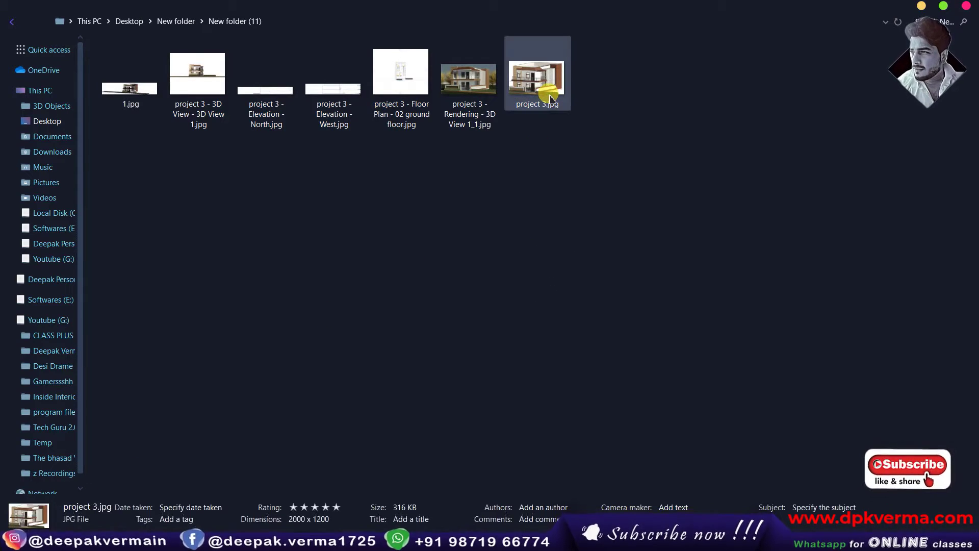
{"action": "right_click", "coordinate": [321, 170]}
{"action": "left_click", "coordinate": [369, 223]}
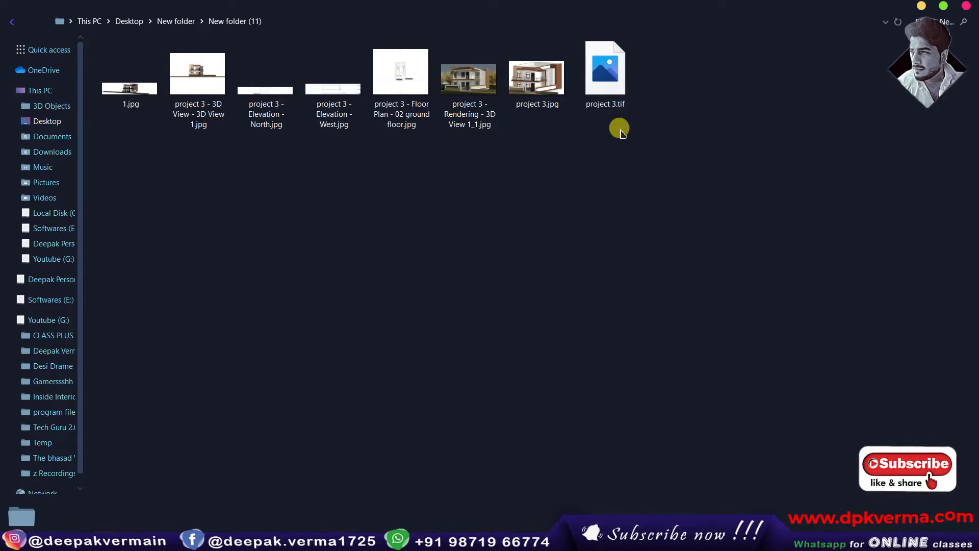
{"action": "right_click", "coordinate": [568, 167]}
{"action": "left_click", "coordinate": [604, 220]}
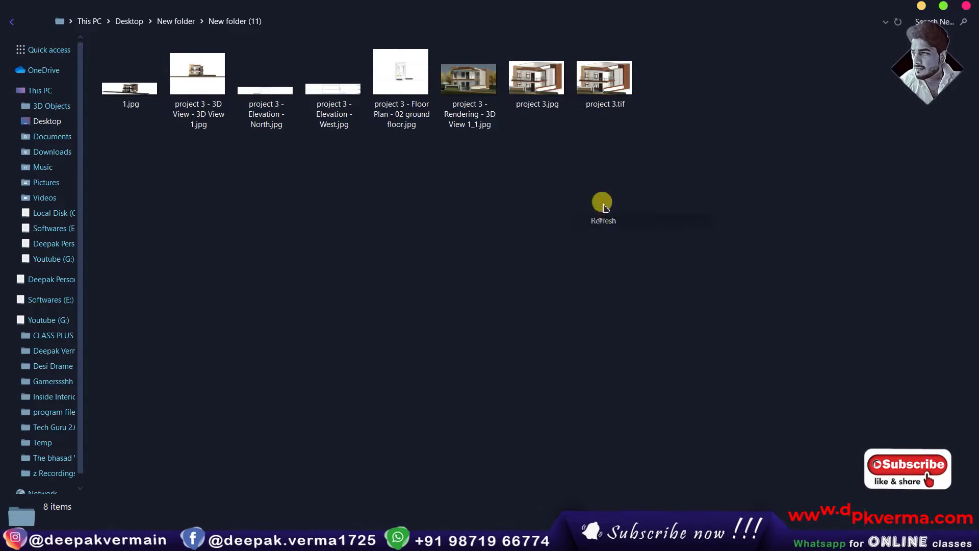
Confirm project 3.tif is 10000 x 6004 and 54.9 MB, and open it in Photos
{"action": "left_click", "coordinate": [595, 100]}
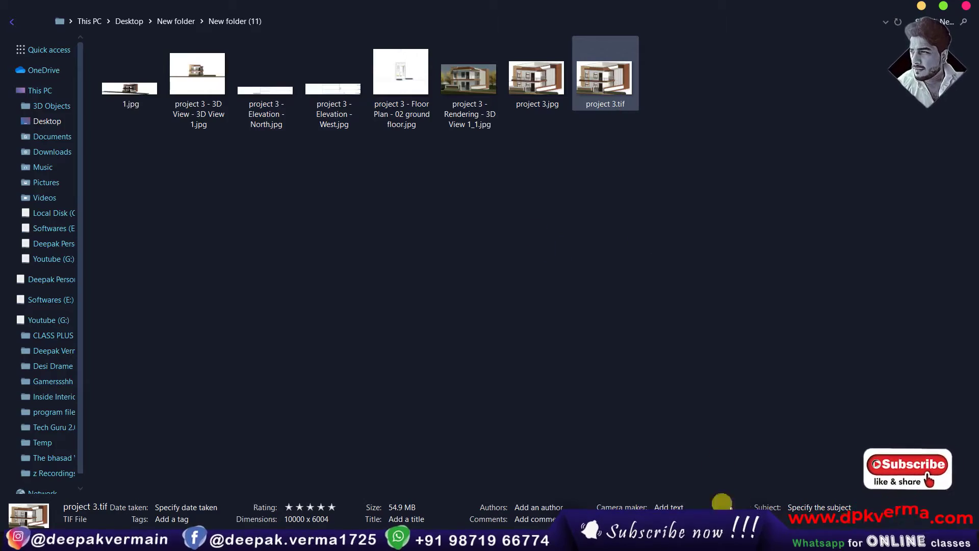
{"action": "mouse_move", "coordinate": [21, 516]}
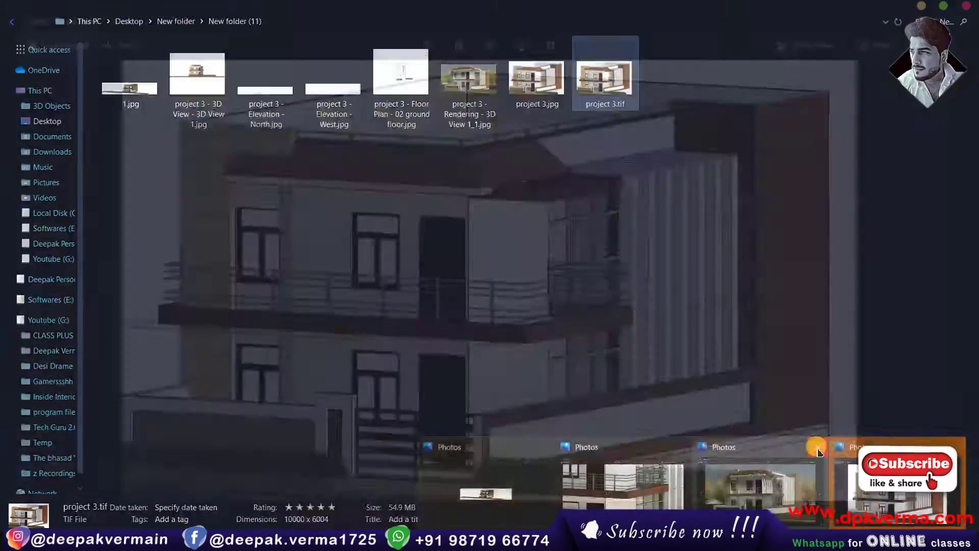
{"action": "left_click", "coordinate": [826, 453]}
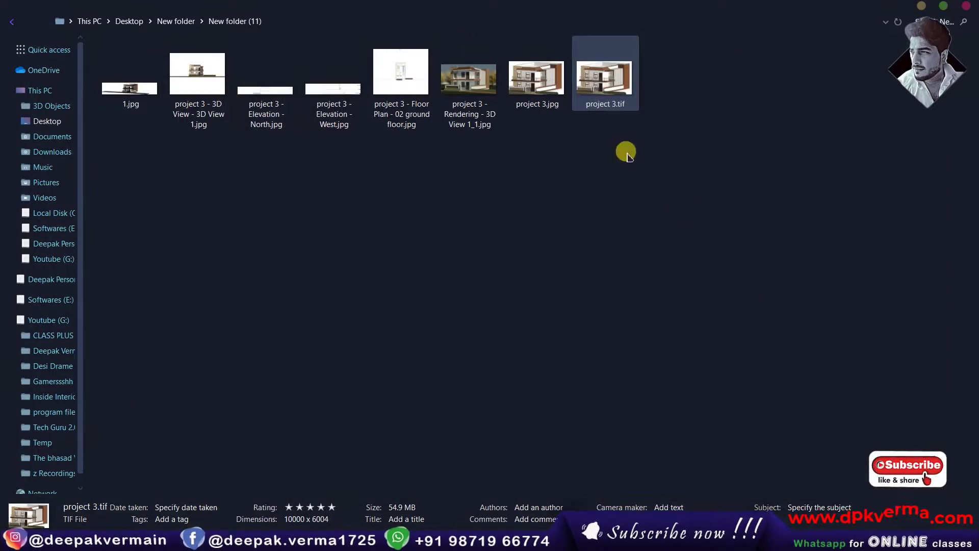
{"action": "double_click", "coordinate": [591, 81]}
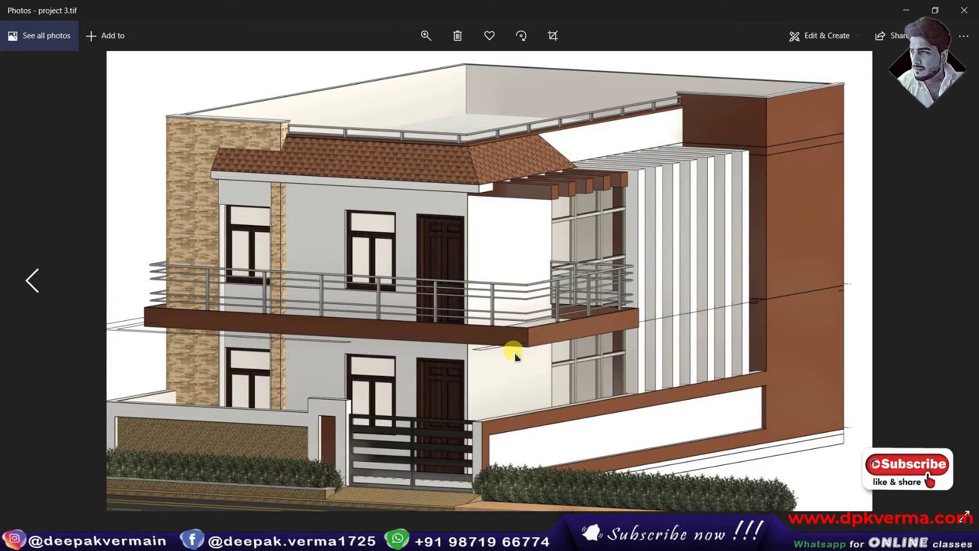
Zoom into project 3.tif's balcony, pergola and roof, zoom back out, and close Photos
{"action": "scroll", "coordinate": [525, 346], "scroll_direction": "up", "scroll_amount": 2}
{"action": "scroll", "coordinate": [546, 301], "scroll_direction": "up", "scroll_amount": 2}
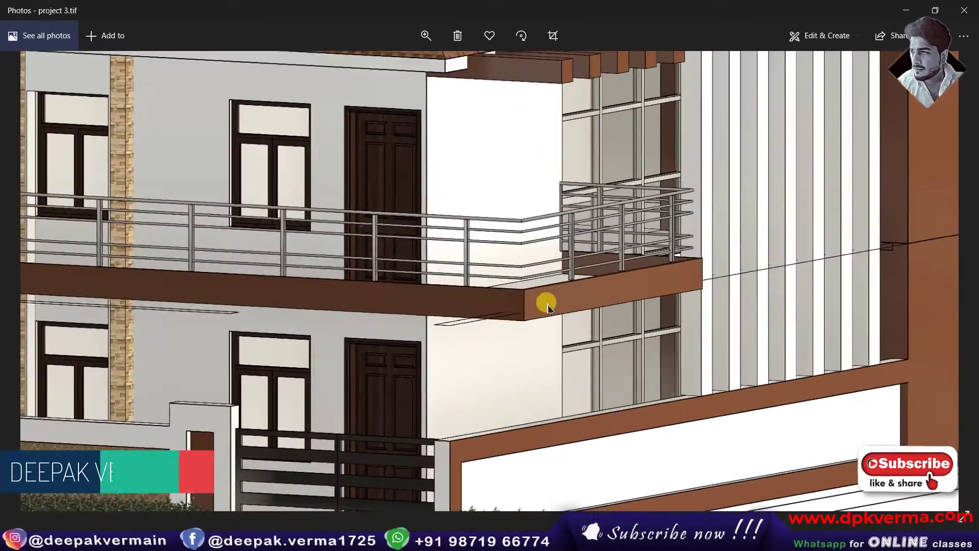
{"action": "scroll", "coordinate": [549, 308], "scroll_direction": "up", "scroll_amount": 1}
{"action": "scroll", "coordinate": [510, 326], "scroll_direction": "down", "scroll_amount": 1}
{"action": "scroll", "coordinate": [575, 263], "scroll_direction": "up", "scroll_amount": 1}
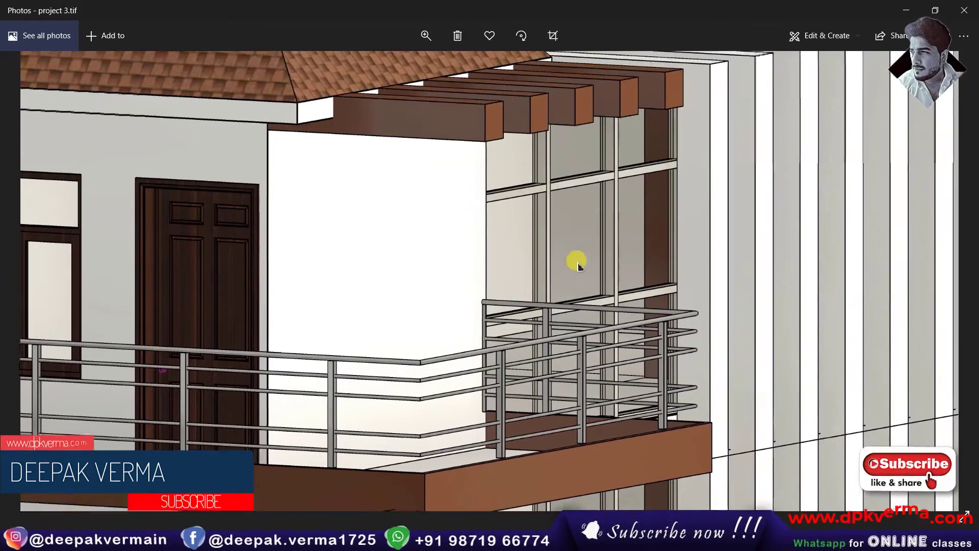
{"action": "scroll", "coordinate": [599, 282], "scroll_direction": "up", "scroll_amount": 1}
{"action": "scroll", "coordinate": [599, 282], "scroll_direction": "down", "scroll_amount": 2}
{"action": "scroll", "coordinate": [623, 258], "scroll_direction": "up", "scroll_amount": 1}
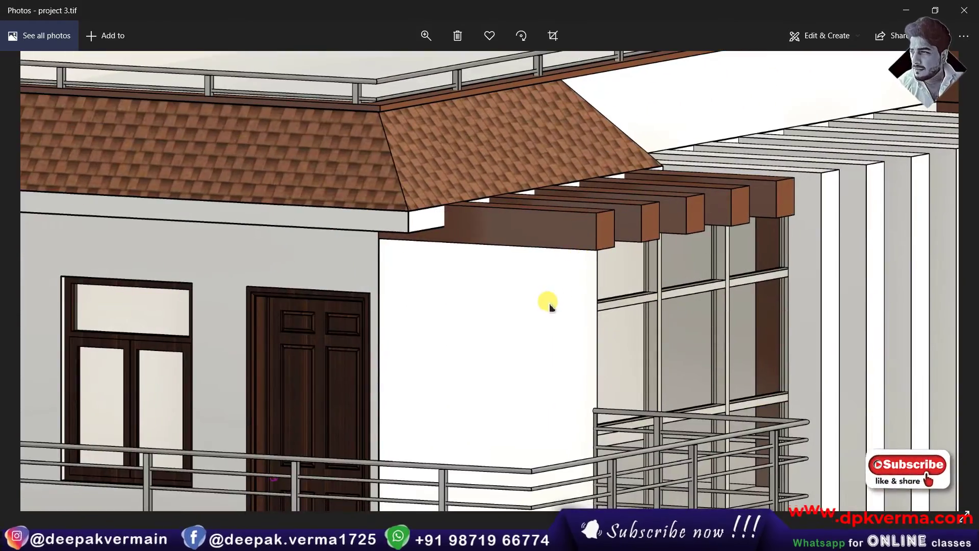
{"action": "scroll", "coordinate": [398, 426], "scroll_direction": "down", "scroll_amount": 1}
{"action": "scroll", "coordinate": [552, 267], "scroll_direction": "down", "scroll_amount": 2}
{"action": "scroll", "coordinate": [590, 306], "scroll_direction": "down", "scroll_amount": 1}
{"action": "scroll", "coordinate": [590, 306], "scroll_direction": "down", "scroll_amount": 1}
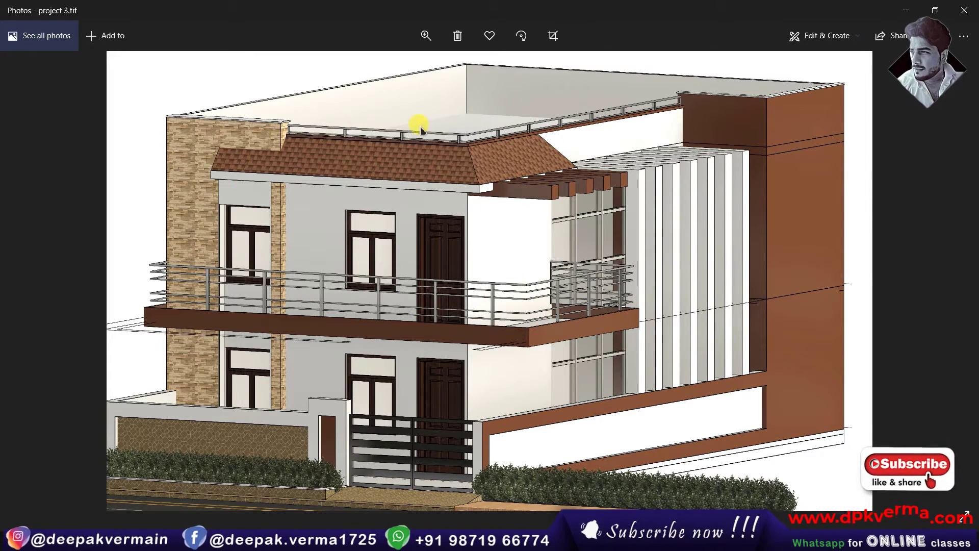
{"action": "left_click", "coordinate": [907, 12]}
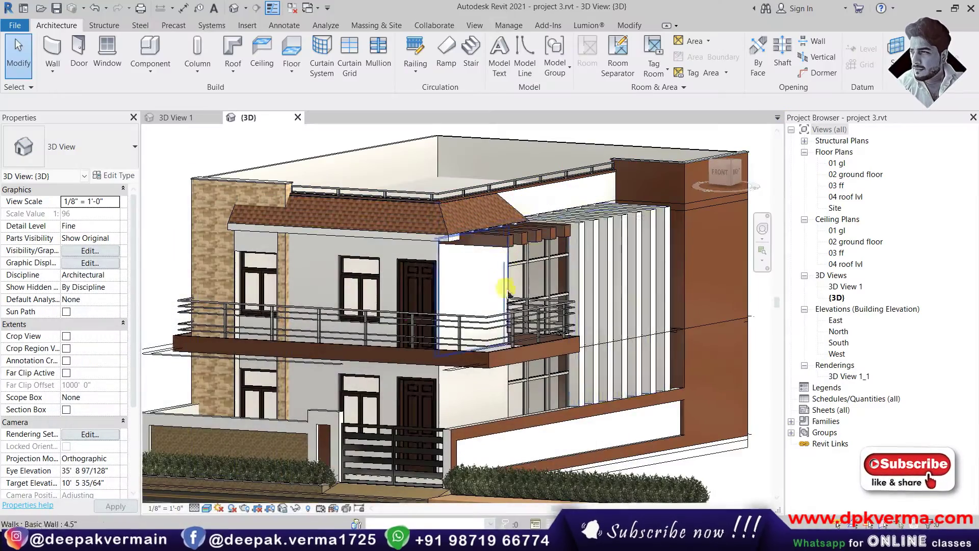
Open the File menu and scroll the Export submenu down to Images and Animations
{"action": "scroll", "coordinate": [459, 288], "scroll_direction": "up", "scroll_amount": 2}
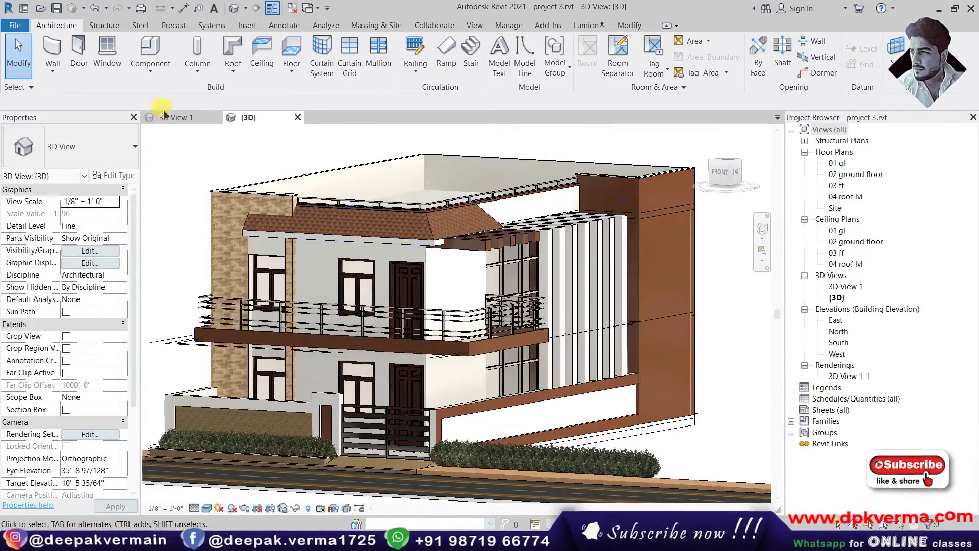
{"action": "left_click", "coordinate": [24, 28]}
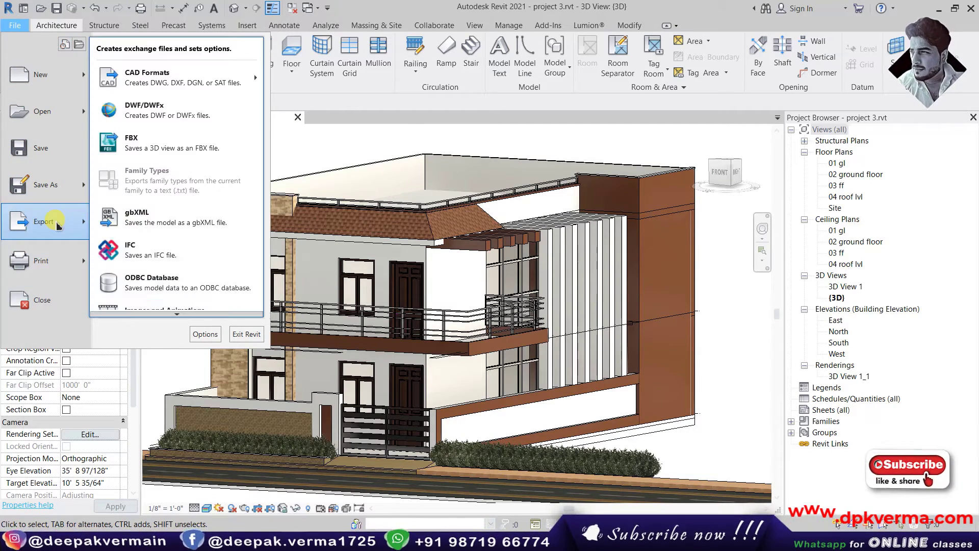
{"action": "mouse_move", "coordinate": [44, 222]}
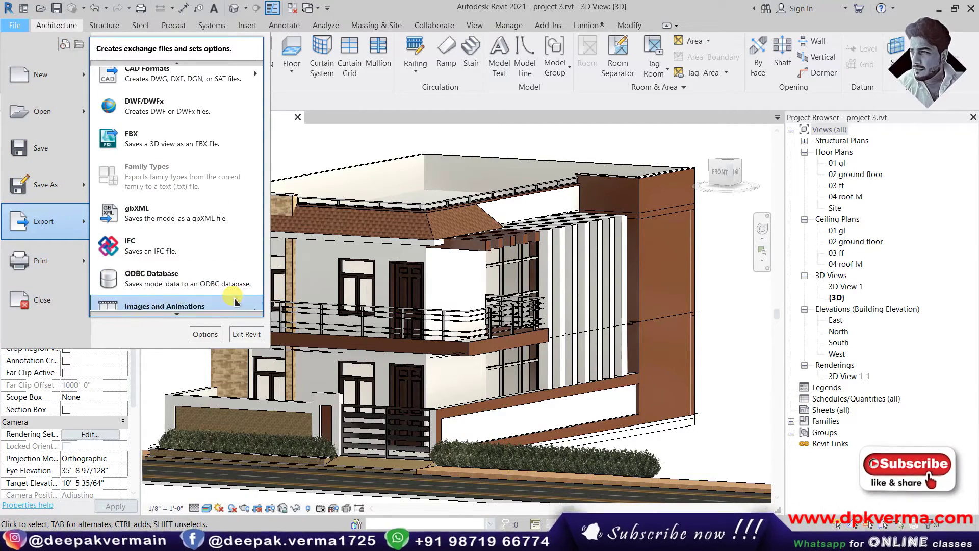
{"action": "scroll", "coordinate": [284, 289], "scroll_direction": "down", "scroll_amount": 1}
Set the image fit to 20000 pixels, export, overwrite project 3.tif, and bring up the export folder
{"action": "mouse_move", "coordinate": [164, 306]}
{"action": "left_click", "coordinate": [301, 322]}
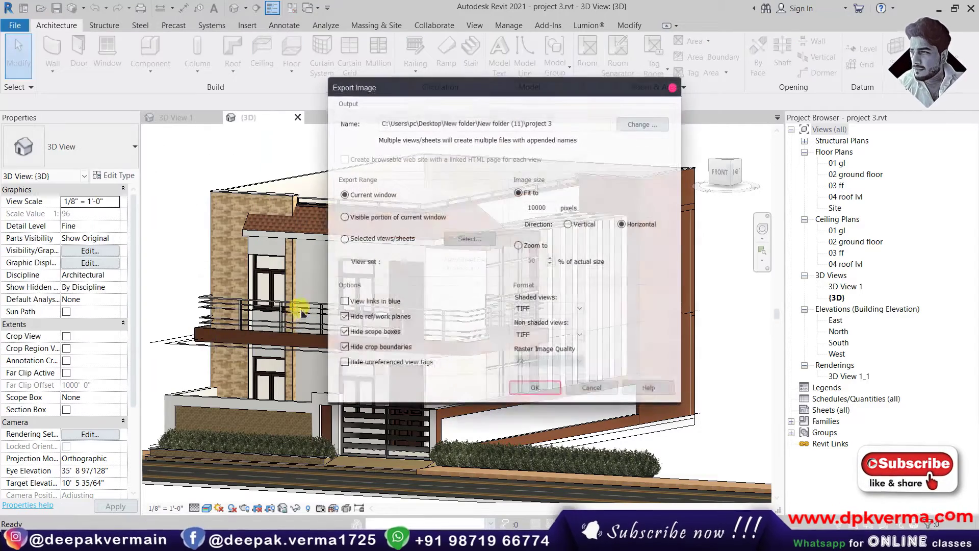
{"action": "left_click_drag", "start_coordinate": [552, 209], "coordinate": [520, 208]}
{"action": "type", "text": "20000"}
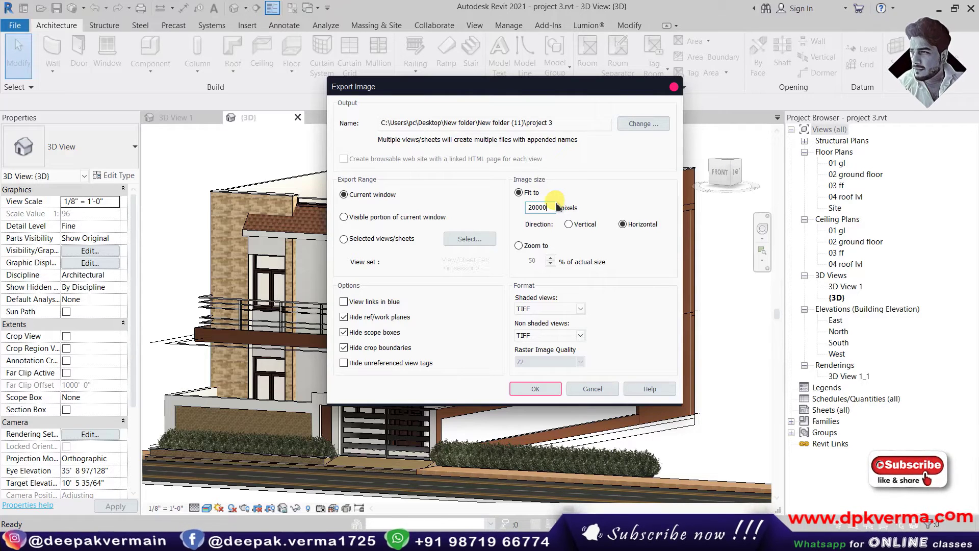
{"action": "left_click", "coordinate": [553, 207]}
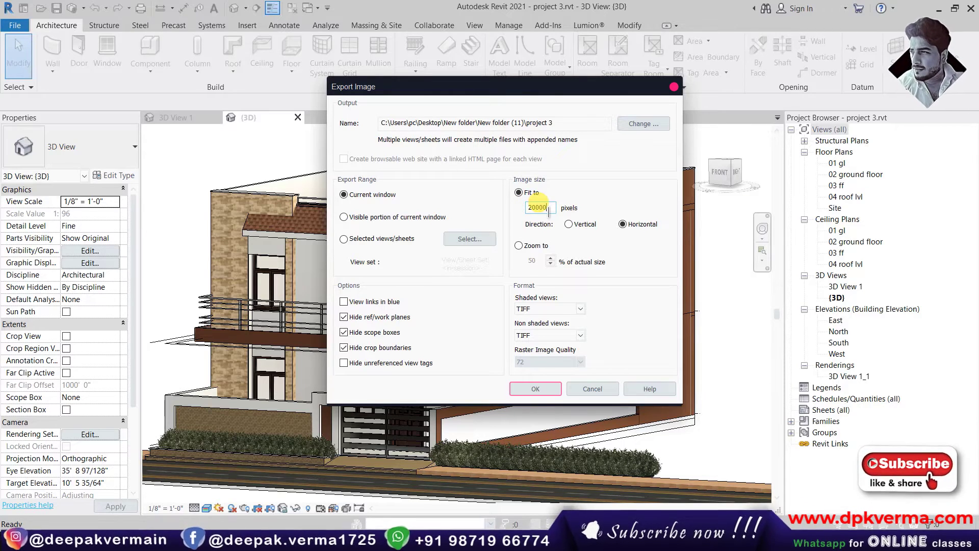
{"action": "left_click", "coordinate": [528, 392]}
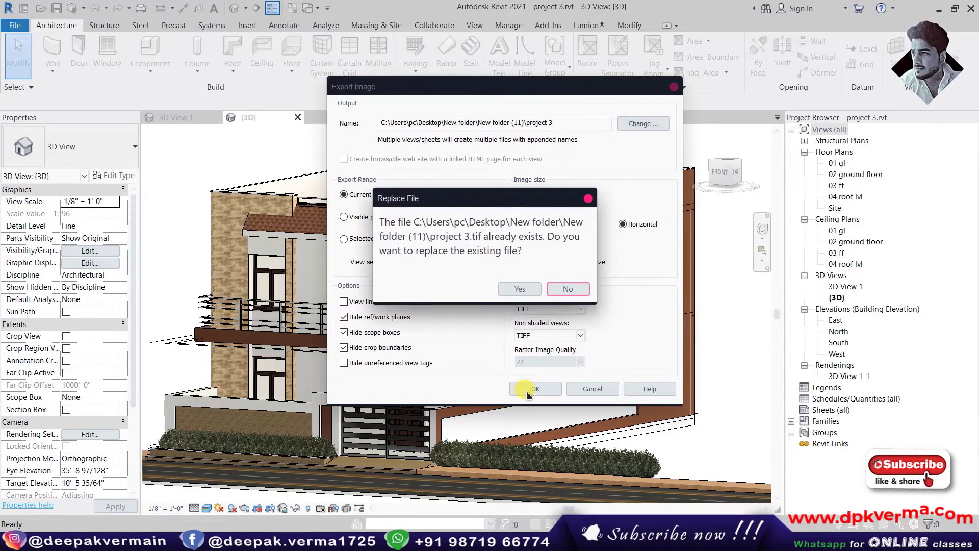
{"action": "left_click", "coordinate": [525, 289]}
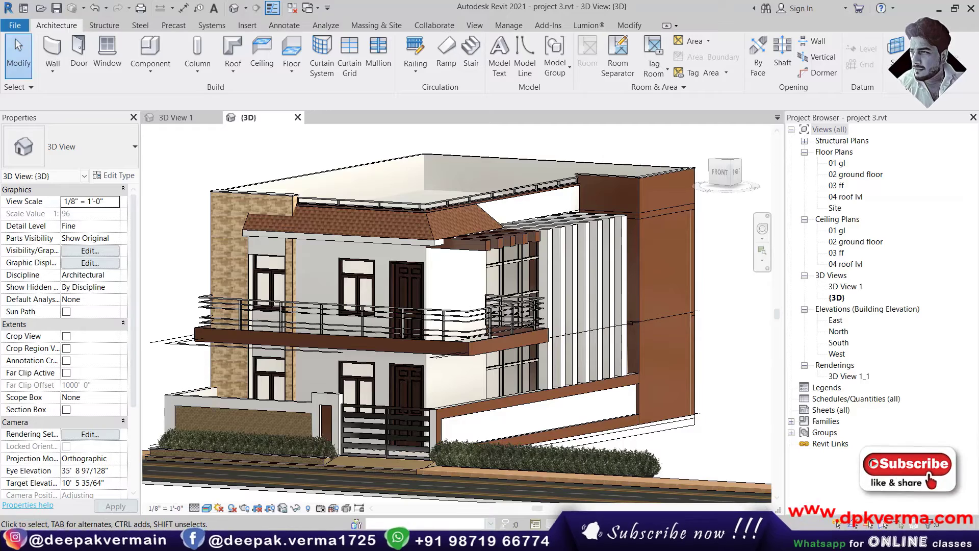
{"action": "left_click", "coordinate": [66, 479]}
Refresh New folder (11) repeatedly so the re-exported project 3.tif updates
{"action": "left_click", "coordinate": [608, 102]}
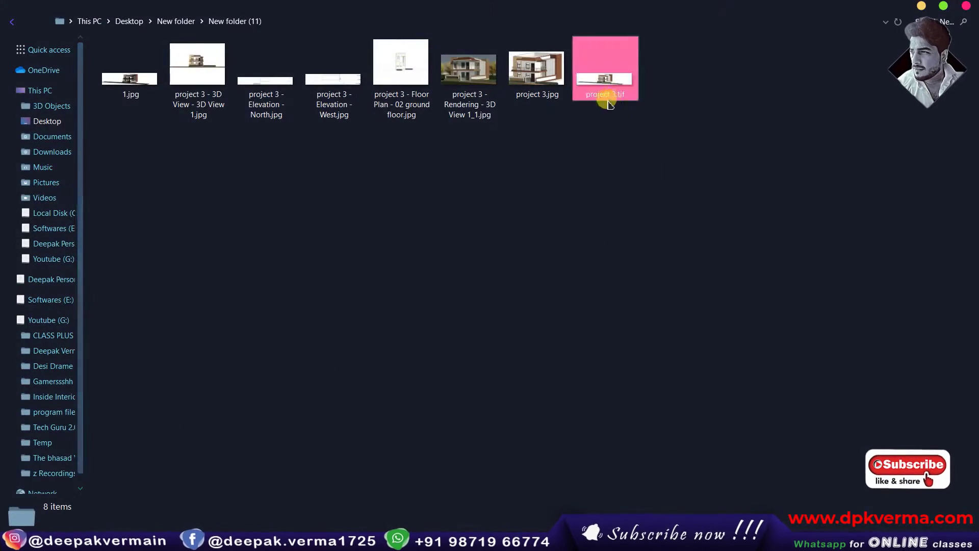
{"action": "right_click", "coordinate": [547, 144]}
{"action": "left_click", "coordinate": [585, 198]}
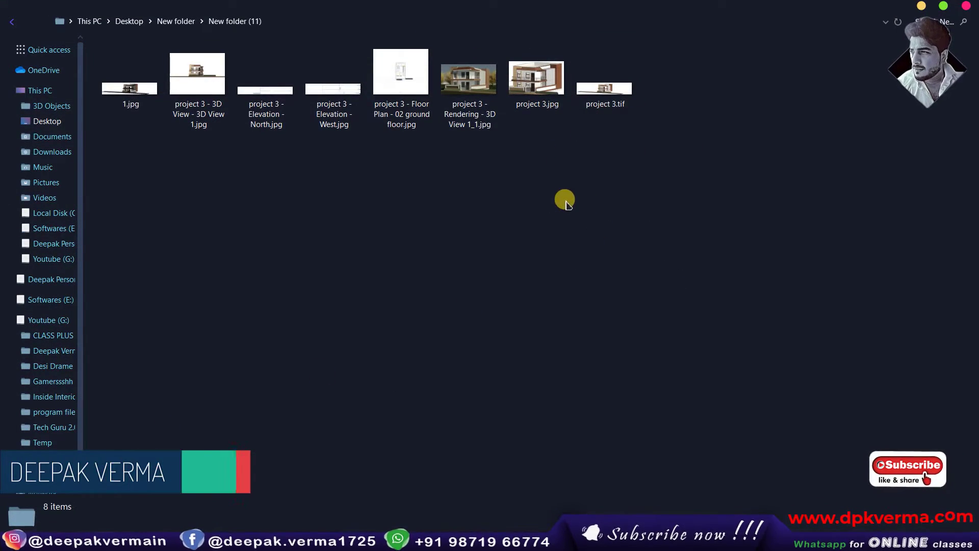
{"action": "right_click", "coordinate": [564, 199]}
{"action": "left_click", "coordinate": [603, 250]}
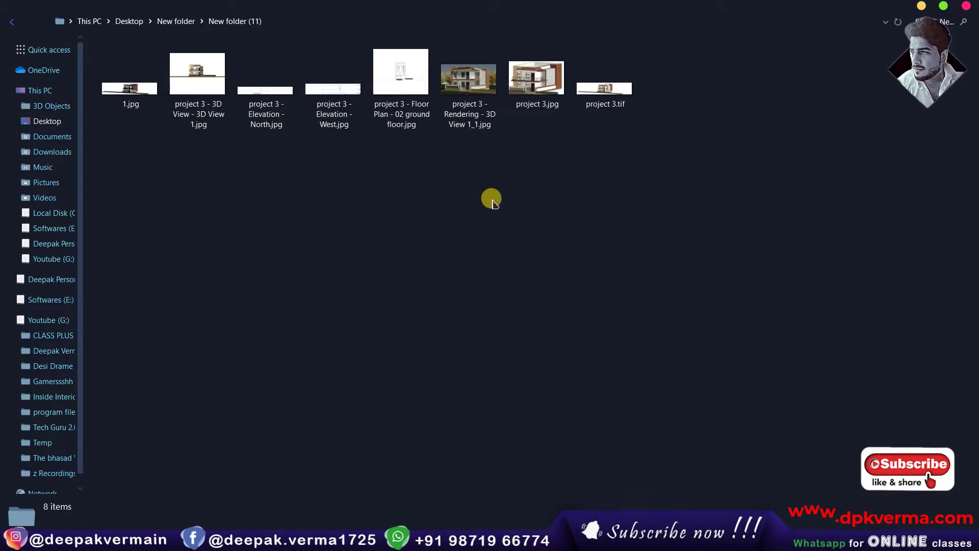
{"action": "right_click", "coordinate": [491, 198]}
{"action": "left_click", "coordinate": [527, 248]}
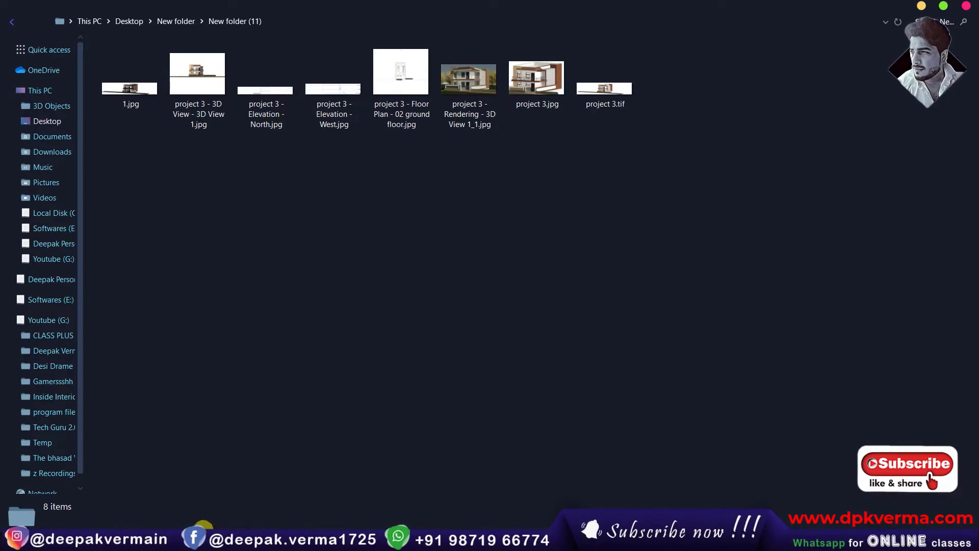
{"action": "mouse_move", "coordinate": [203, 526]}
{"action": "left_click", "coordinate": [213, 501]}
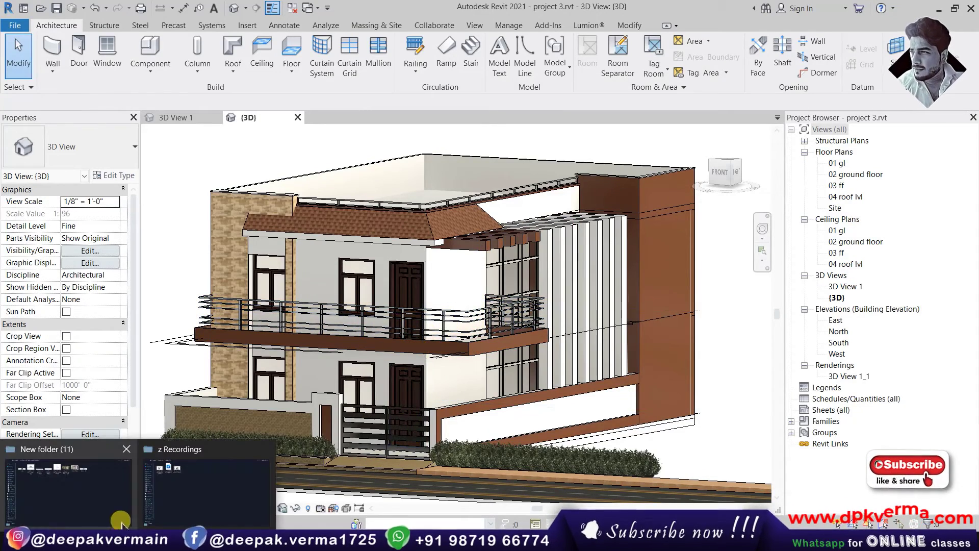
{"action": "left_click", "coordinate": [110, 491]}
{"action": "right_click", "coordinate": [601, 157]}
{"action": "left_click", "coordinate": [637, 208]}
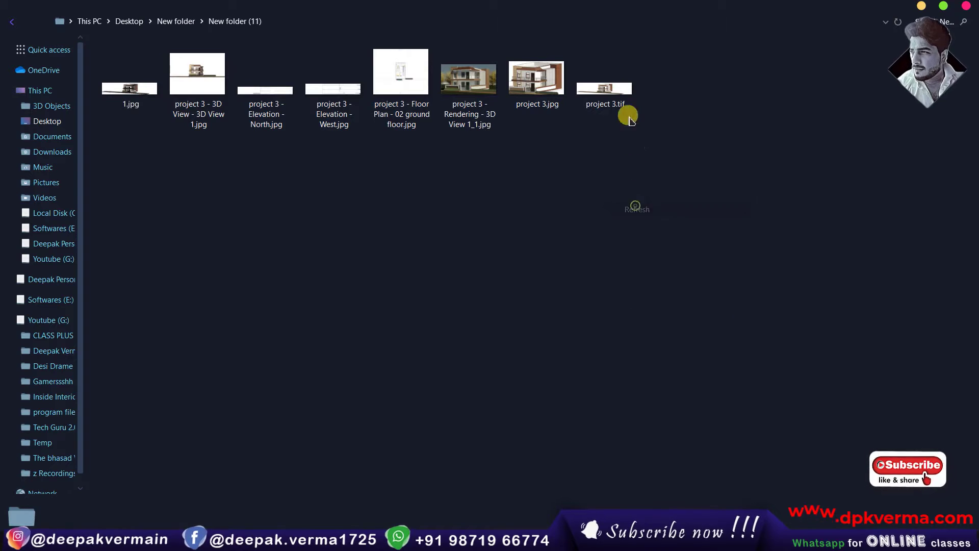
Check project 3.tif is 15000 x 3227 and 19.7 MB, zoom it in Photos, then close it
{"action": "left_click", "coordinate": [614, 102]}
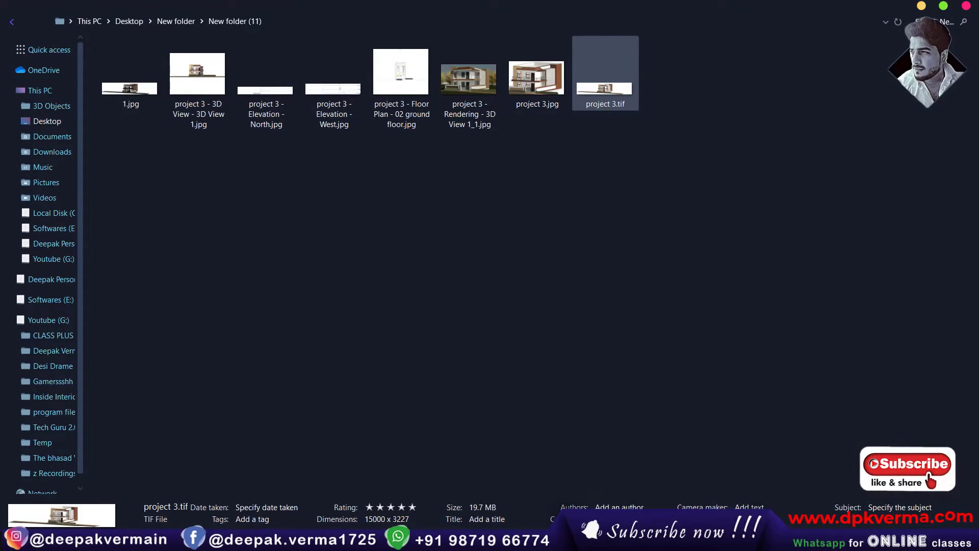
{"action": "key", "text": "Return"}
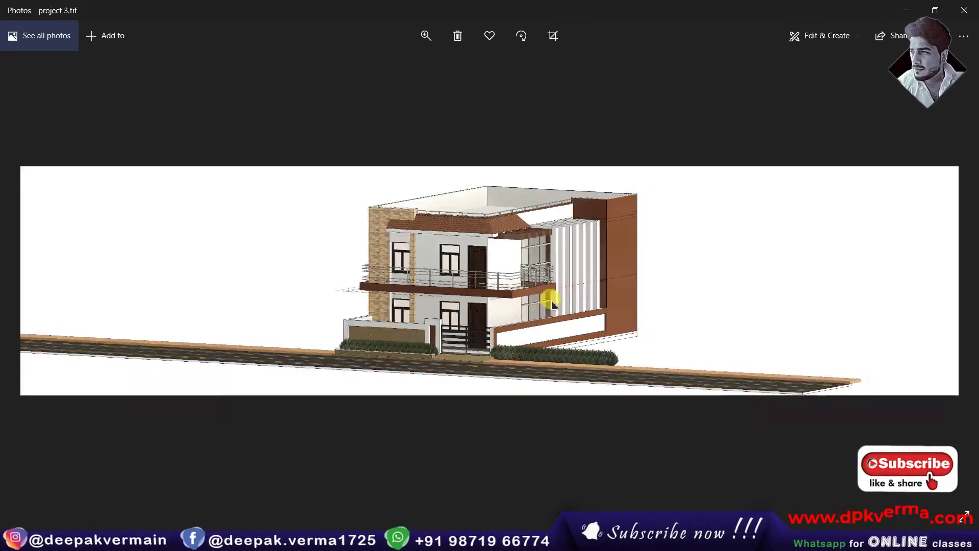
{"action": "scroll", "coordinate": [552, 303], "scroll_direction": "up", "scroll_amount": 3}
{"action": "scroll", "coordinate": [430, 345], "scroll_direction": "up", "scroll_amount": 2}
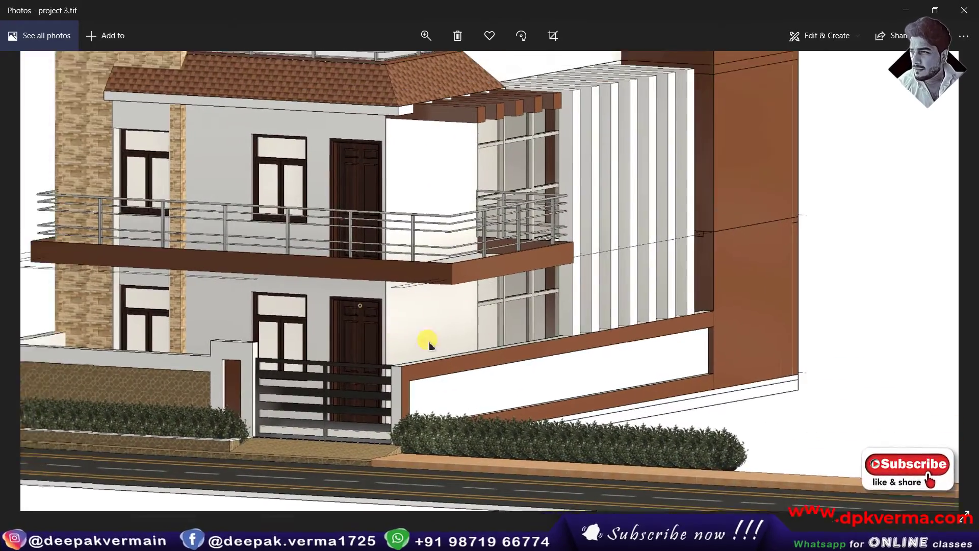
{"action": "scroll", "coordinate": [546, 432], "scroll_direction": "down", "scroll_amount": 2}
{"action": "scroll", "coordinate": [557, 381], "scroll_direction": "down", "scroll_amount": 1}
{"action": "scroll", "coordinate": [558, 380], "scroll_direction": "down", "scroll_amount": 2}
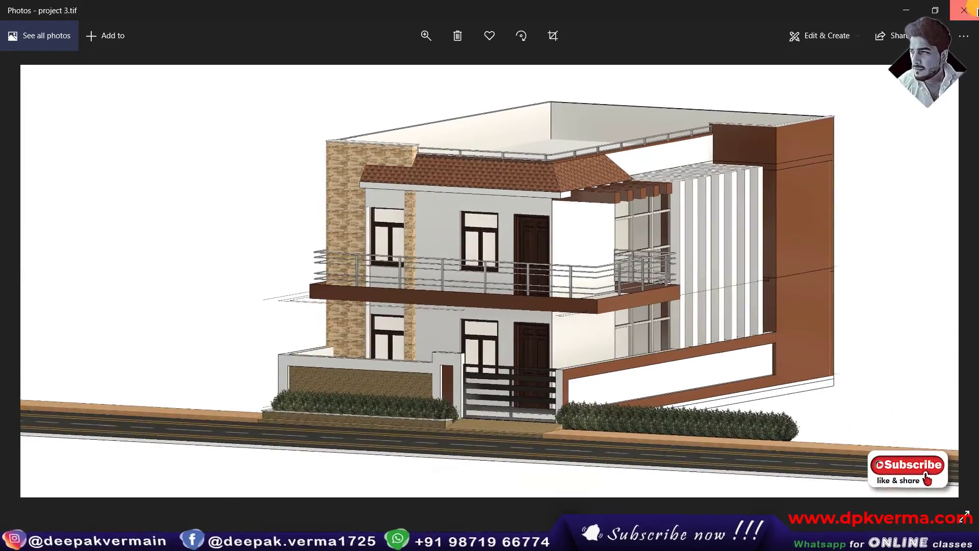
{"action": "left_click", "coordinate": [964, 10]}
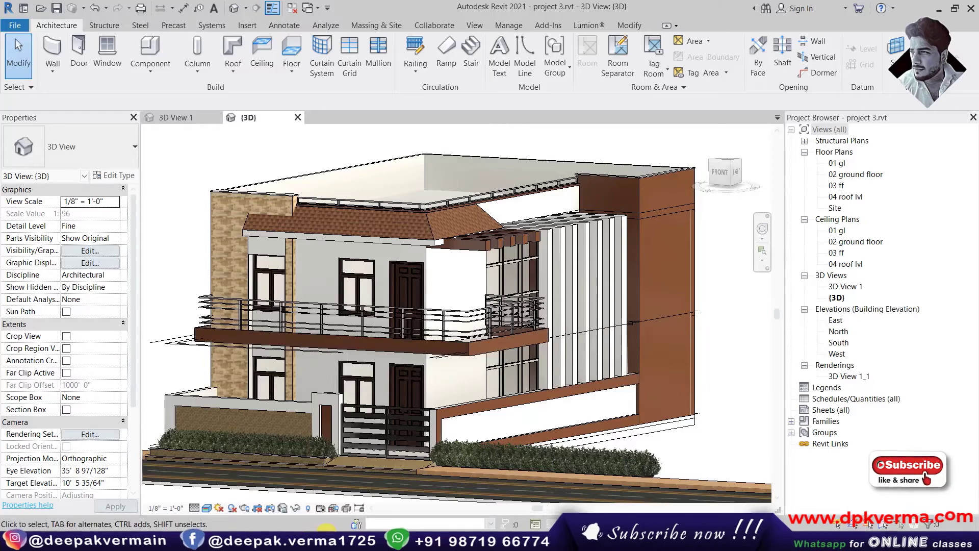
Export the image sized by Zoom to 62% of actual size, replacing project 3.tif
{"action": "left_click", "coordinate": [14, 25]}
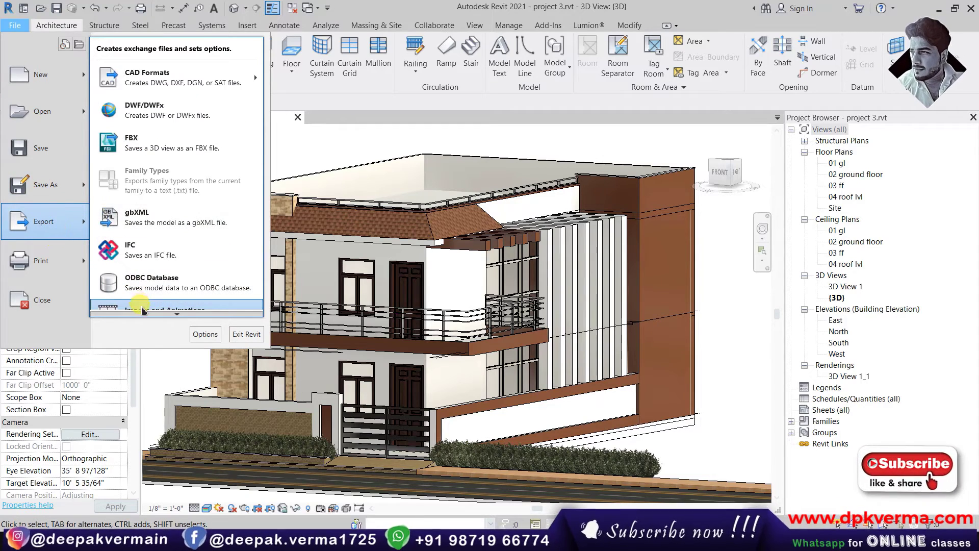
{"action": "mouse_move", "coordinate": [43, 221]}
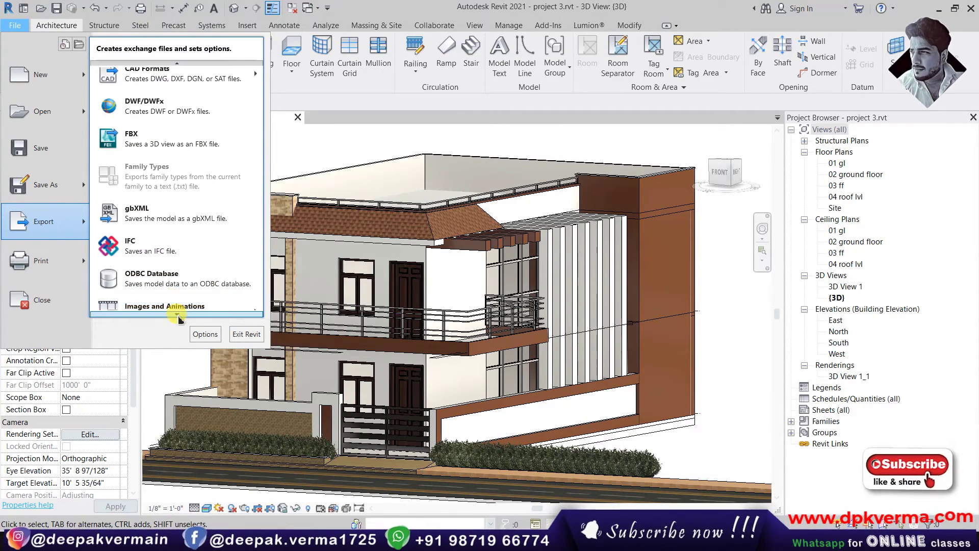
{"action": "left_click", "coordinate": [177, 313]}
{"action": "left_click", "coordinate": [294, 309]}
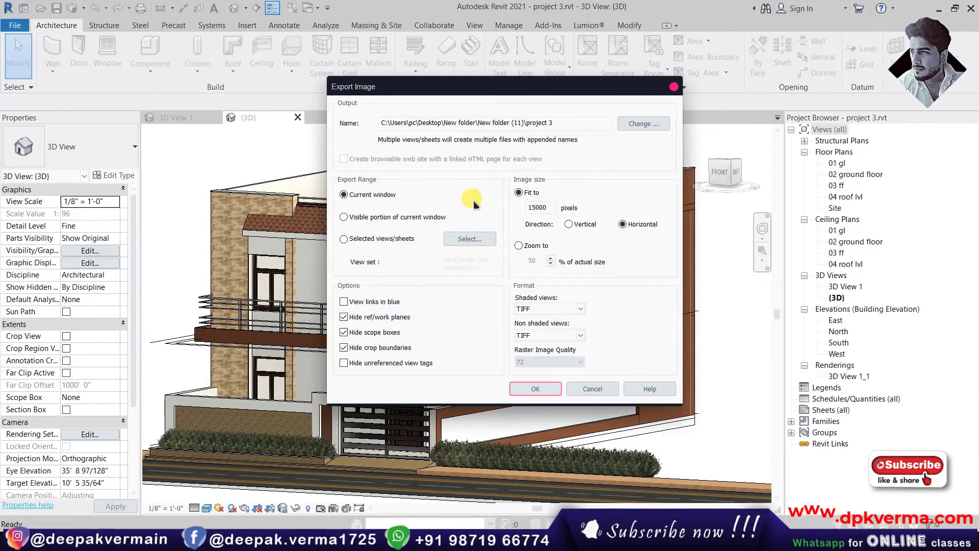
{"action": "left_click", "coordinate": [518, 246]}
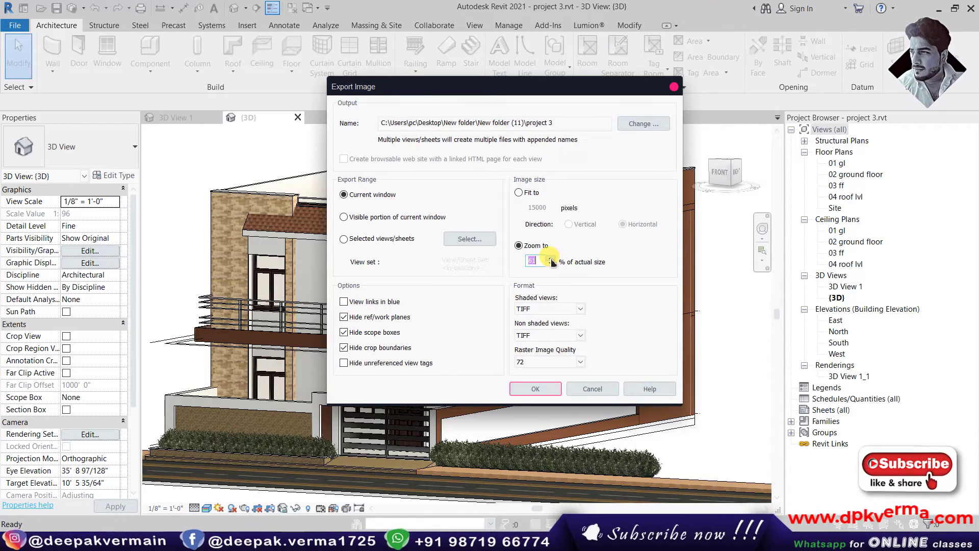
{"action": "left_click", "coordinate": [536, 389]}
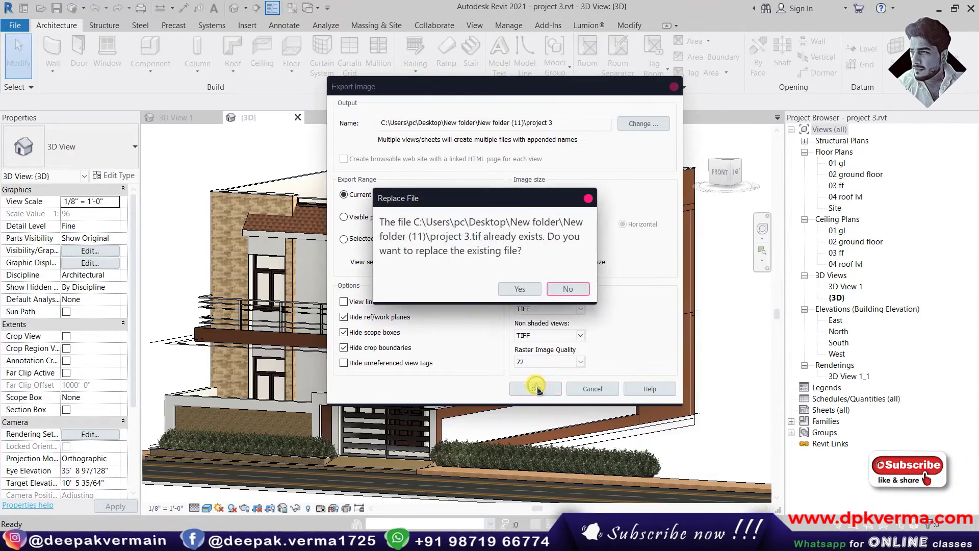
{"action": "left_click", "coordinate": [524, 289]}
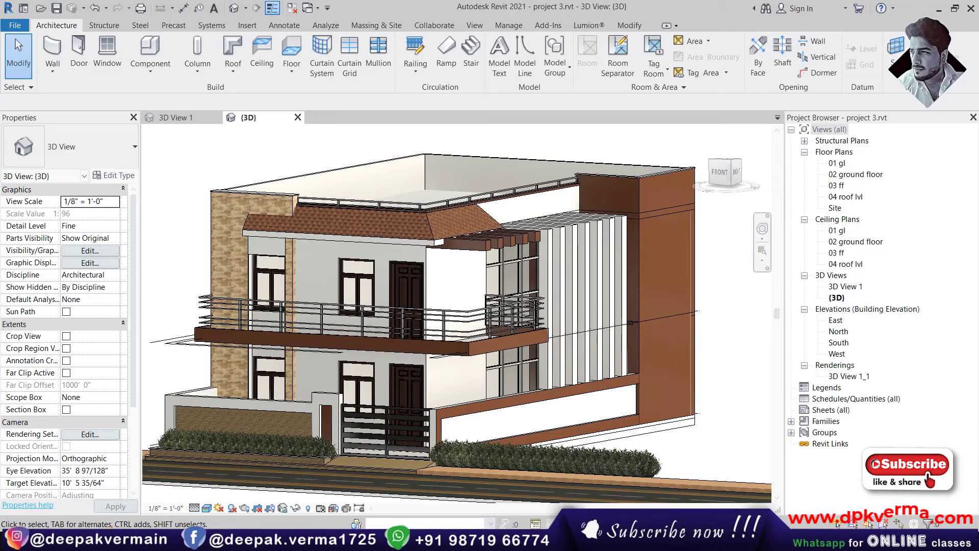
Refresh the export folder and confirm project 3.tif is now 1037 x 223, 102 KB
{"action": "left_click", "coordinate": [81, 490]}
{"action": "right_click", "coordinate": [572, 174]}
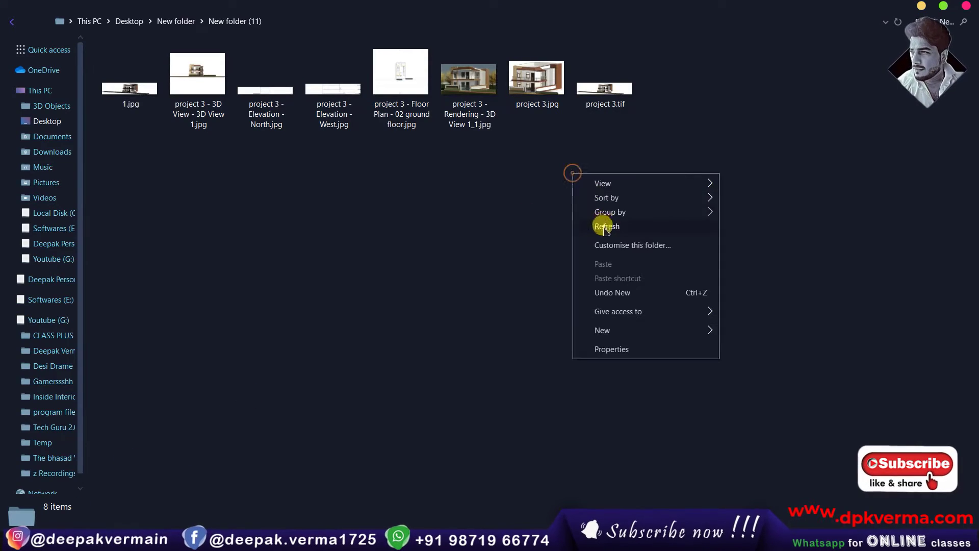
{"action": "left_click", "coordinate": [606, 228]}
{"action": "left_click", "coordinate": [619, 100]}
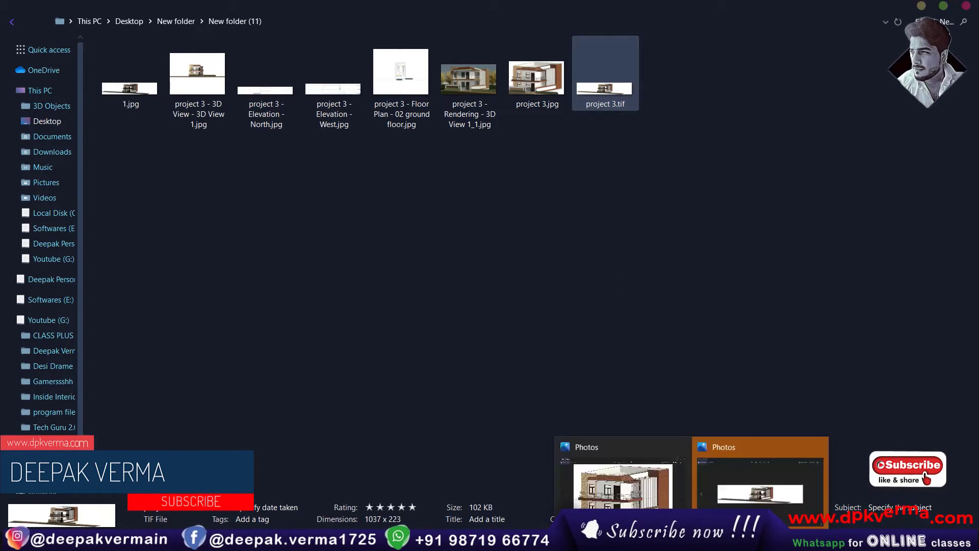
Preview the smaller project 3.tif in Photos, zooming in and out, then minimize Photos
{"action": "left_click", "coordinate": [768, 485]}
{"action": "scroll", "coordinate": [520, 306], "scroll_direction": "up", "scroll_amount": 2}
{"action": "scroll", "coordinate": [520, 303], "scroll_direction": "up", "scroll_amount": 2}
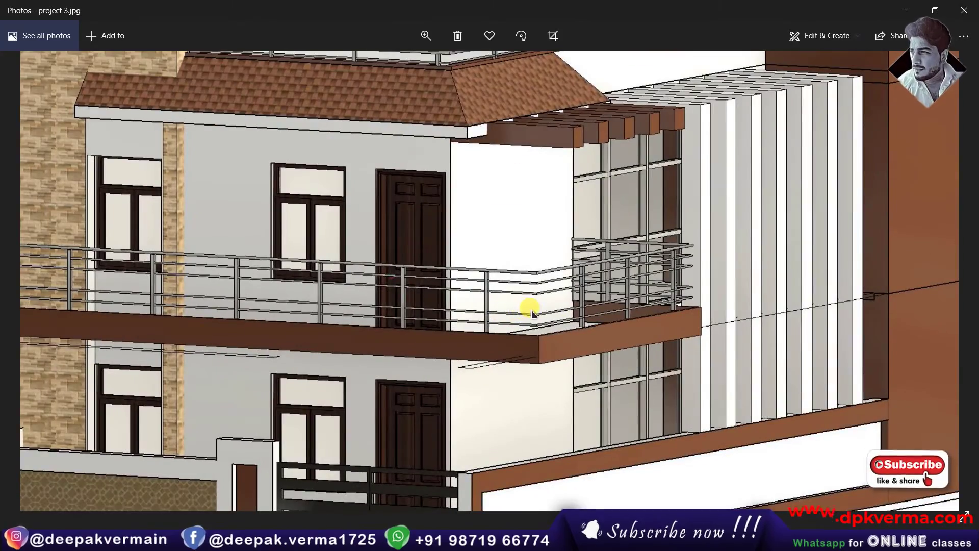
{"action": "scroll", "coordinate": [509, 270], "scroll_direction": "up", "scroll_amount": 1}
{"action": "scroll", "coordinate": [507, 268], "scroll_direction": "down", "scroll_amount": 2}
{"action": "scroll", "coordinate": [506, 267], "scroll_direction": "down", "scroll_amount": 2}
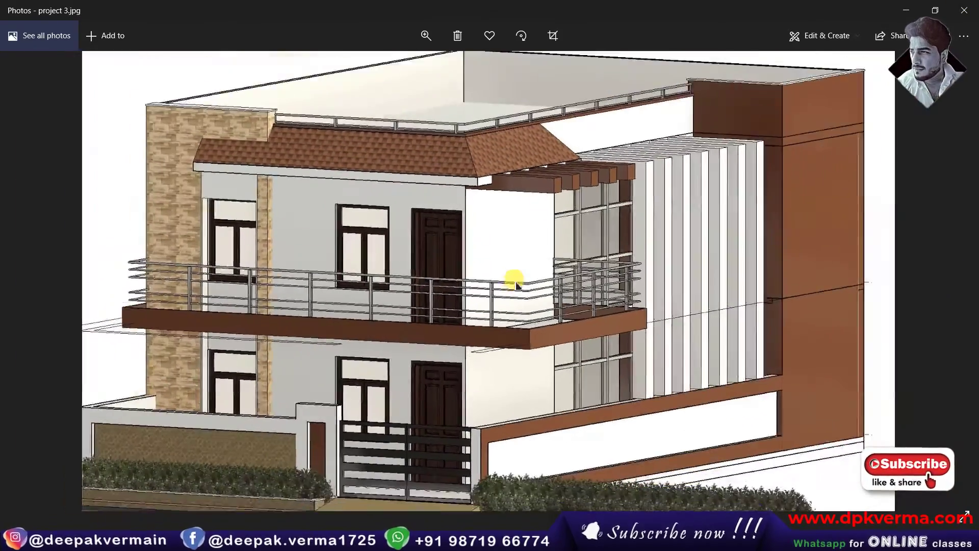
{"action": "left_click", "coordinate": [906, 10]}
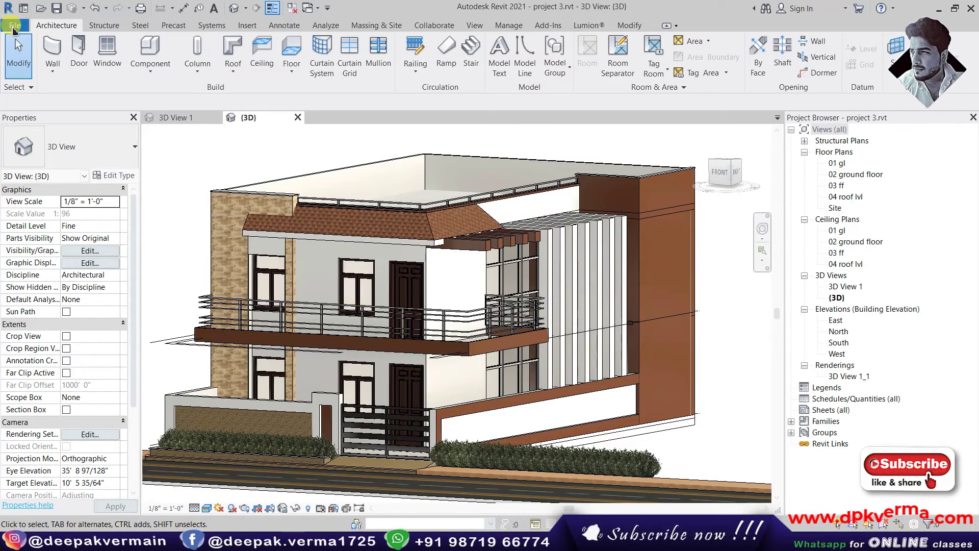
{"action": "left_click", "coordinate": [15, 25]}
{"action": "mouse_move", "coordinate": [43, 221]}
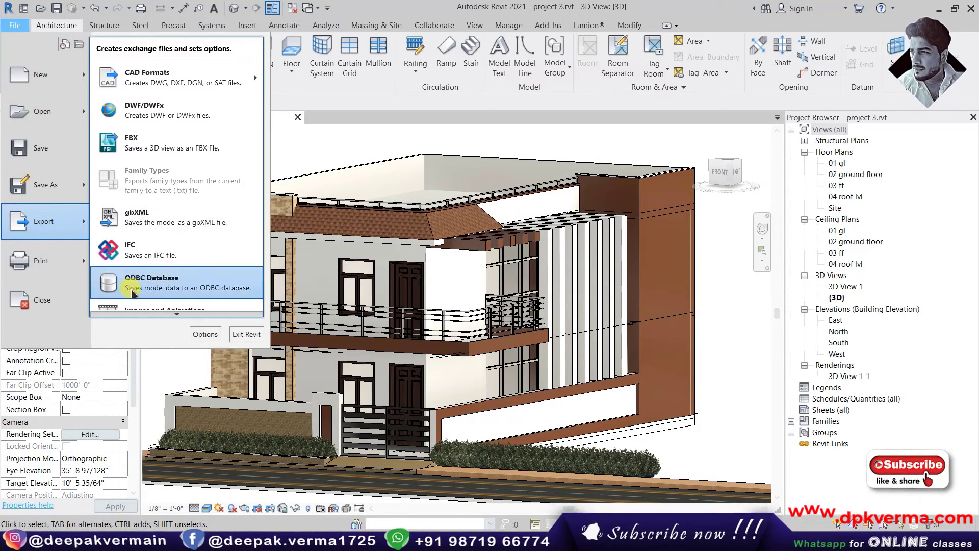
{"action": "mouse_move", "coordinate": [165, 309]}
{"action": "left_click", "coordinate": [289, 344]}
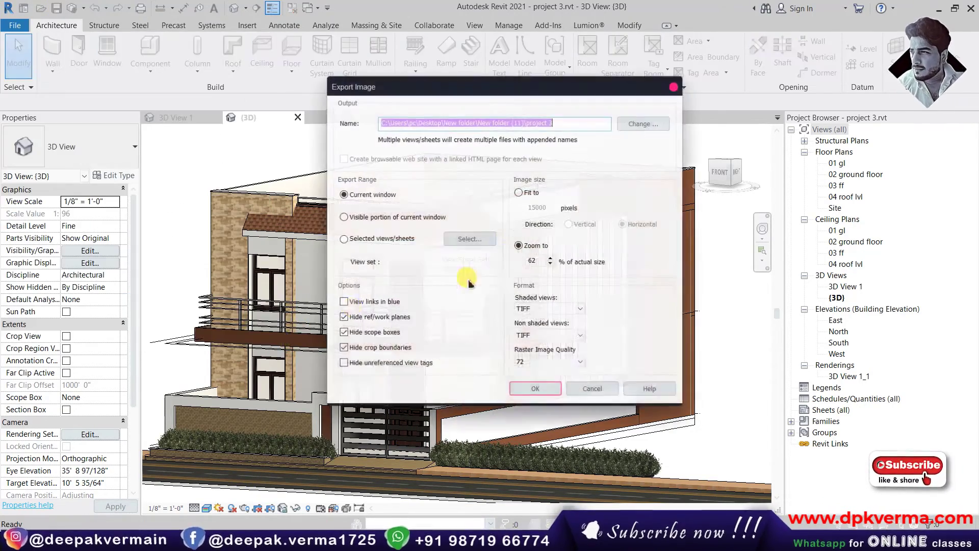
{"action": "left_click", "coordinate": [527, 195]}
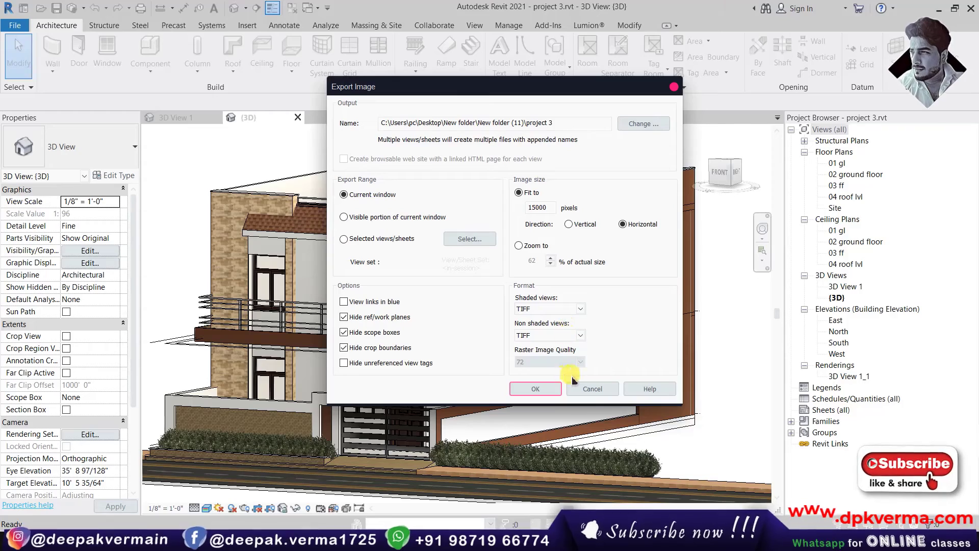
{"action": "left_click", "coordinate": [592, 389]}
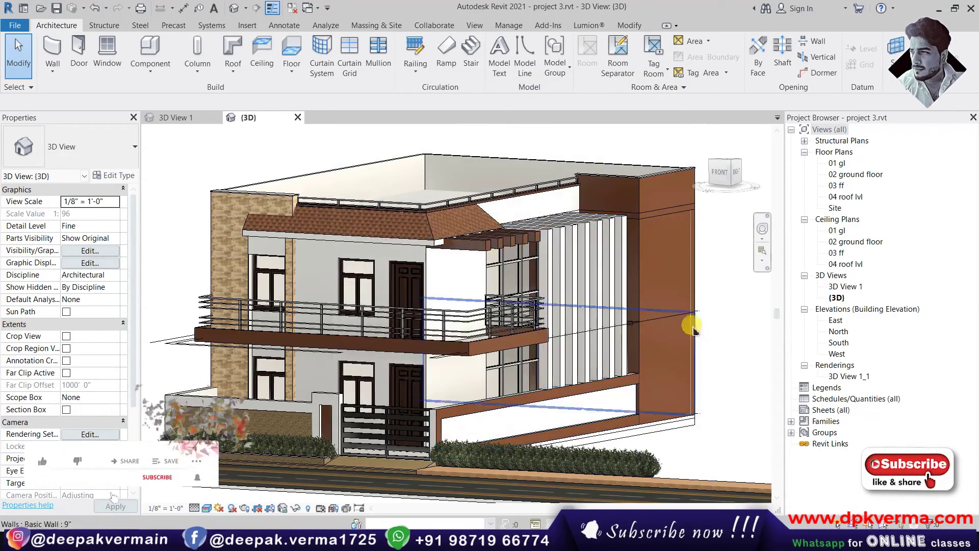